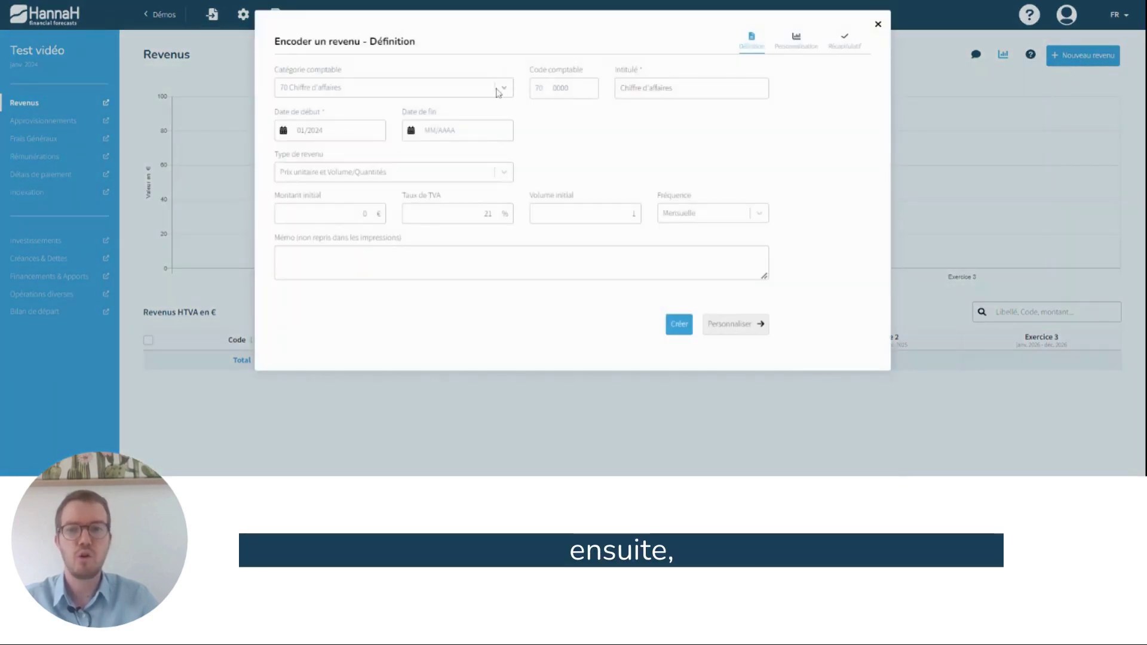
Set the new revenue's account code to 70 0020 and its title to Pizzas
click(477, 91)
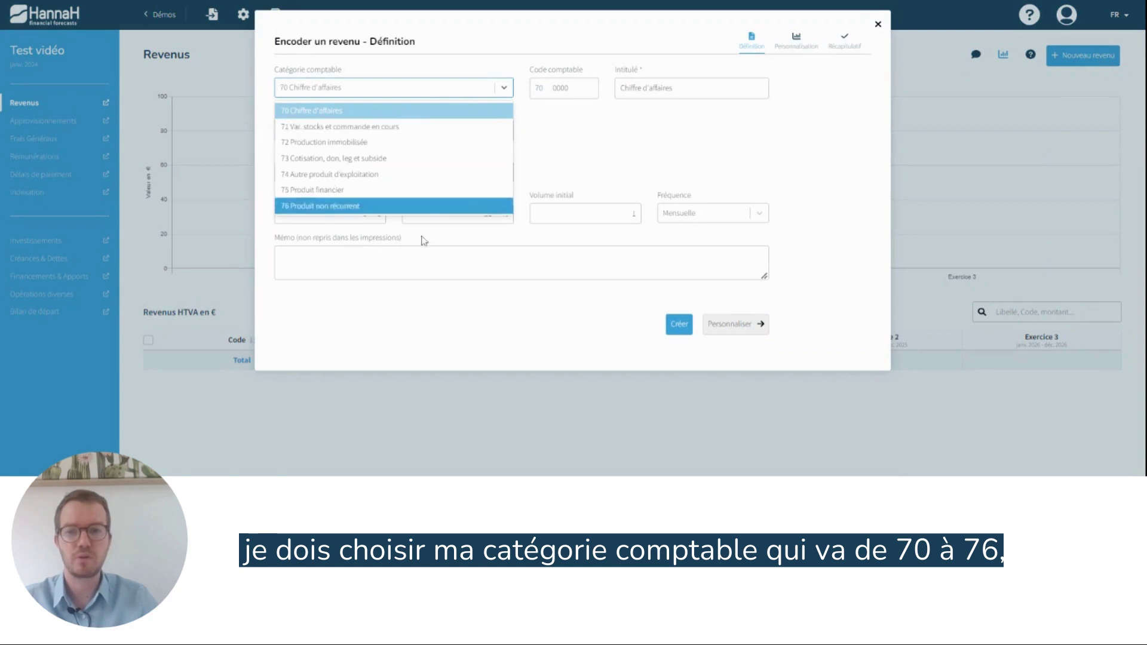
click(565, 88)
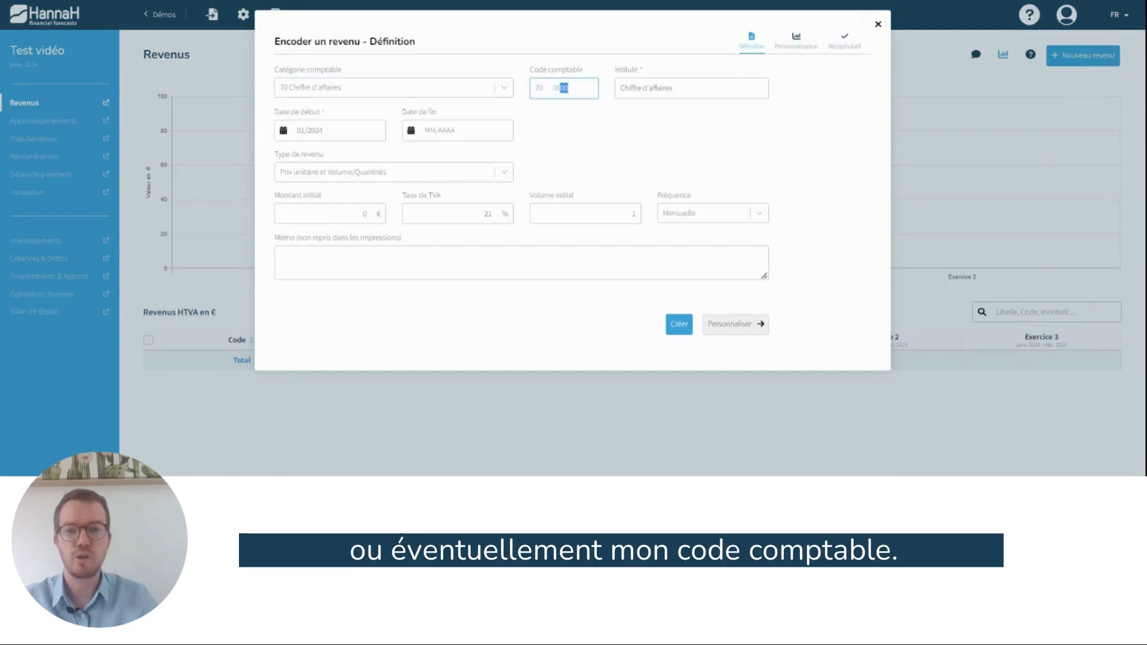
text(2)
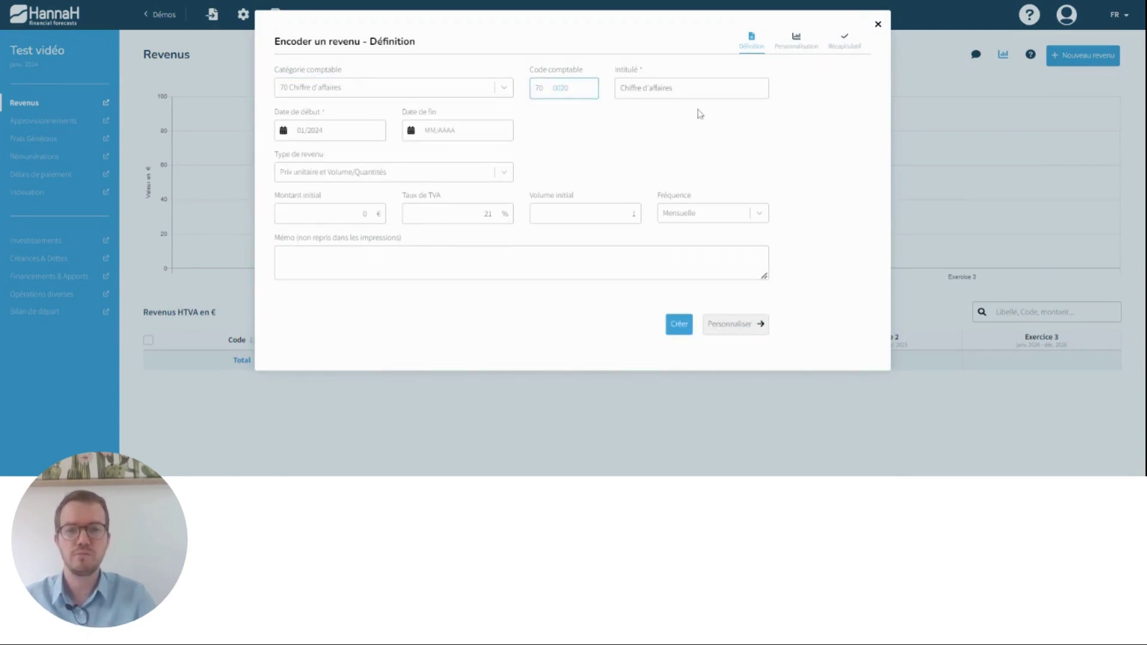
click(669, 88)
drag(669, 88, 620, 89)
text(P)
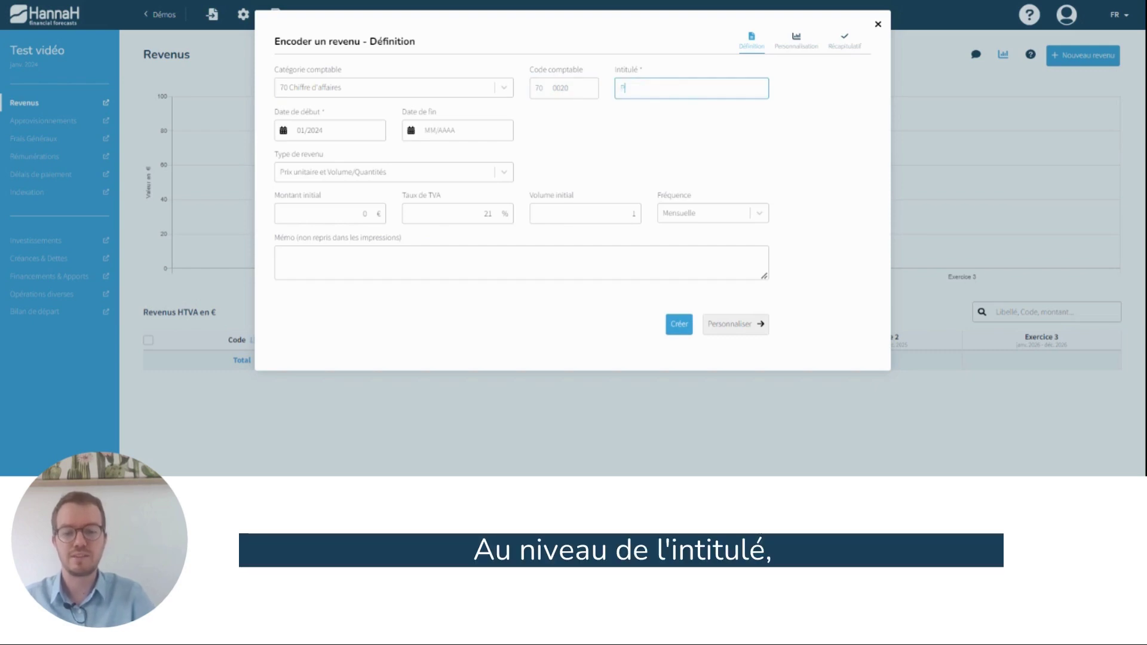
text(rzzas)
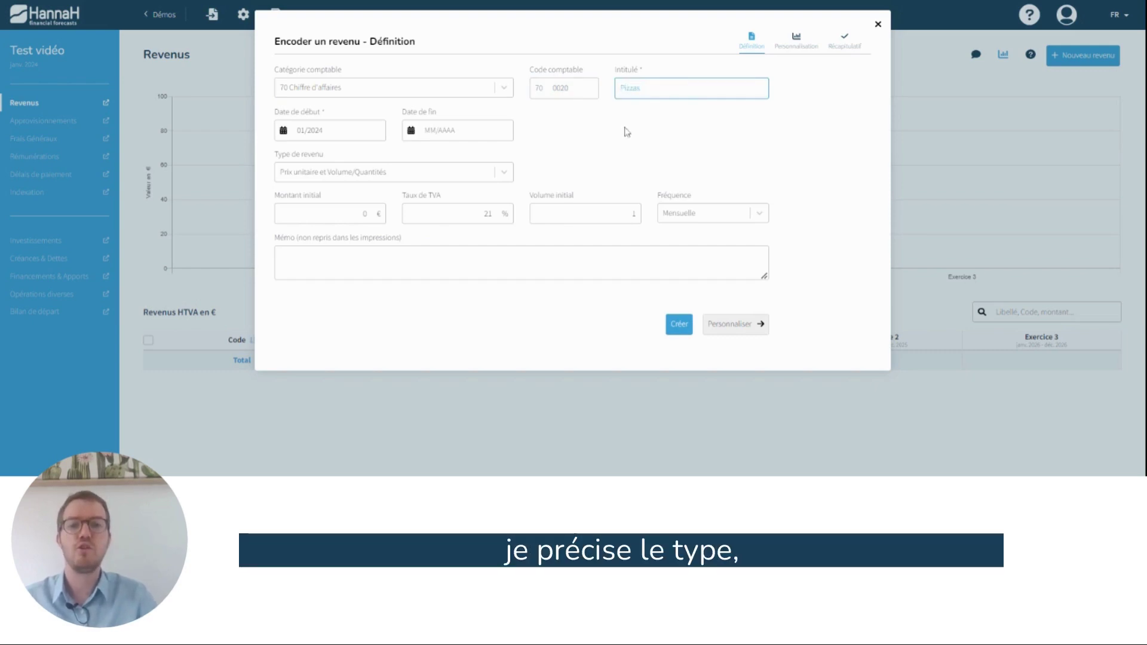
click(626, 132)
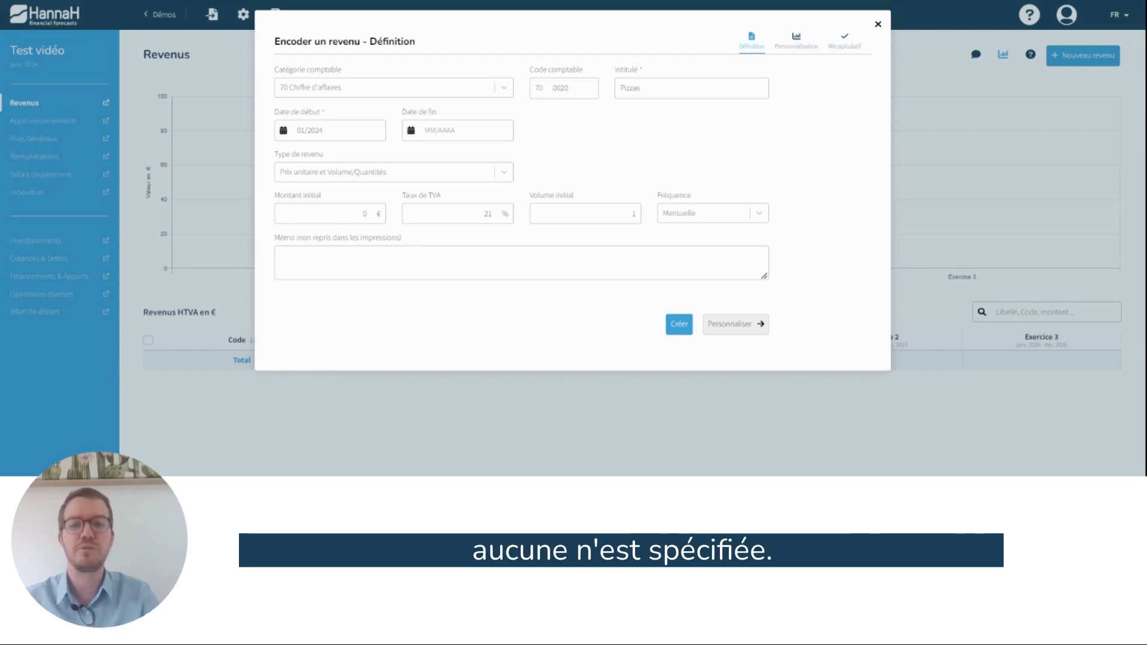
click(335, 130)
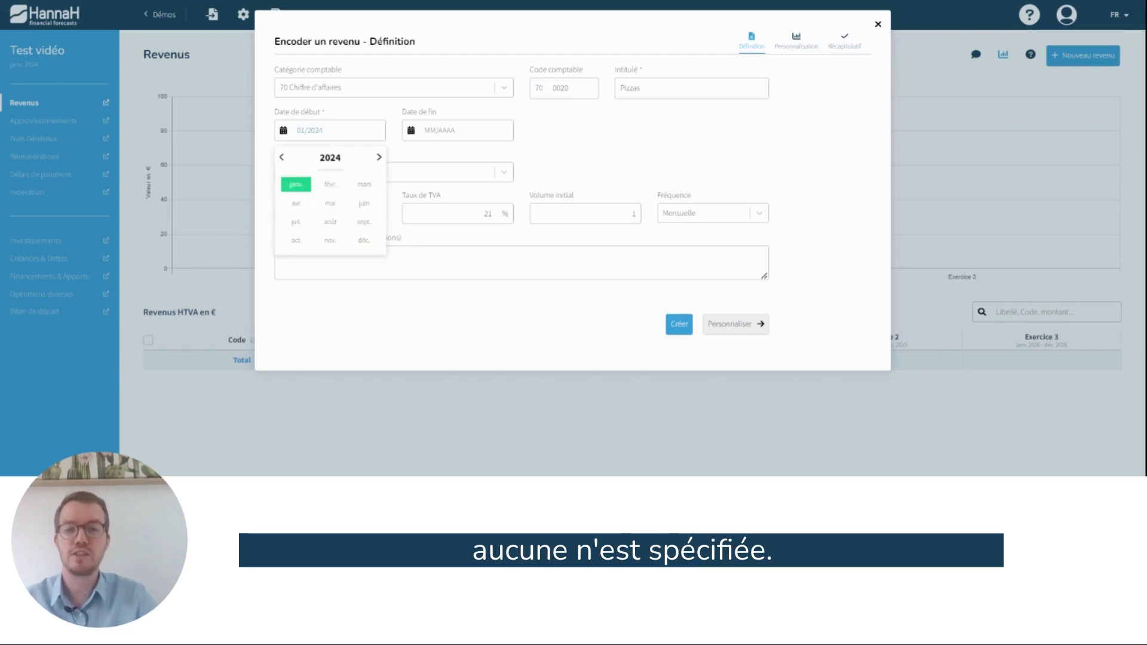
click(444, 132)
click(540, 138)
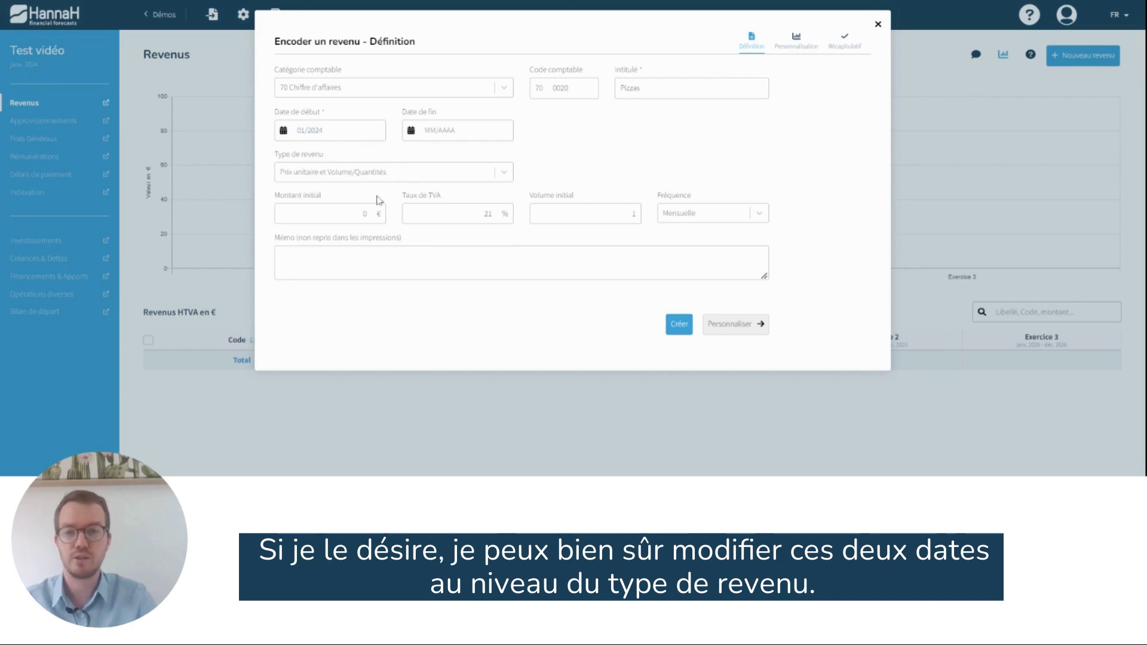
Set the revenue type to Montant global/moyen with an initial amount of 10000 €
click(327, 173)
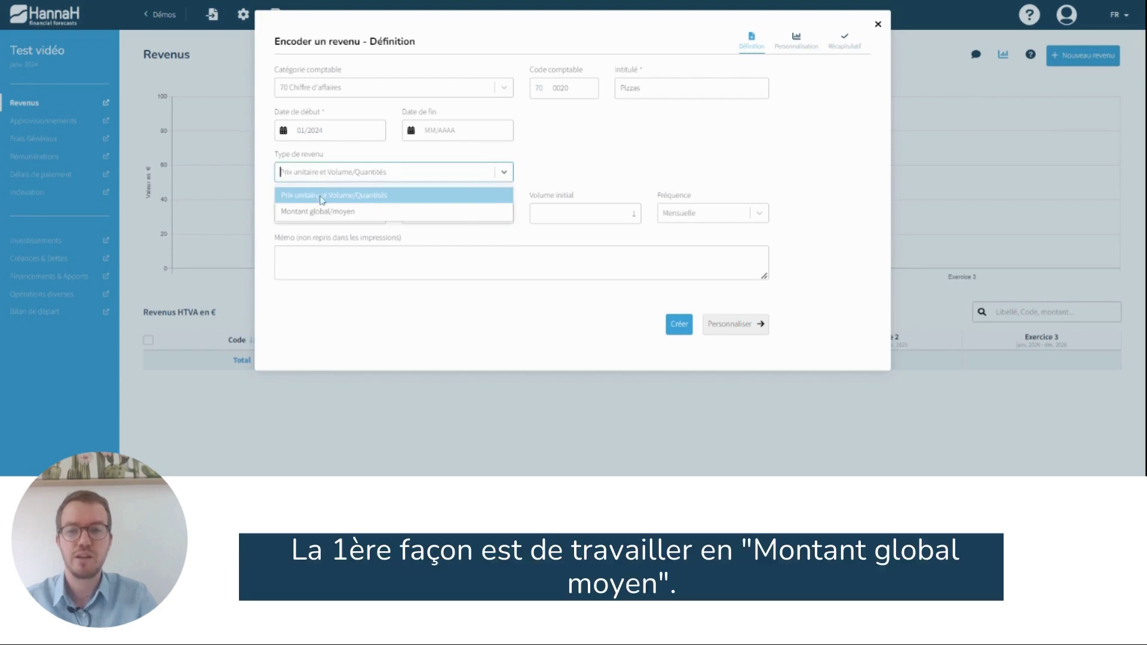
click(315, 212)
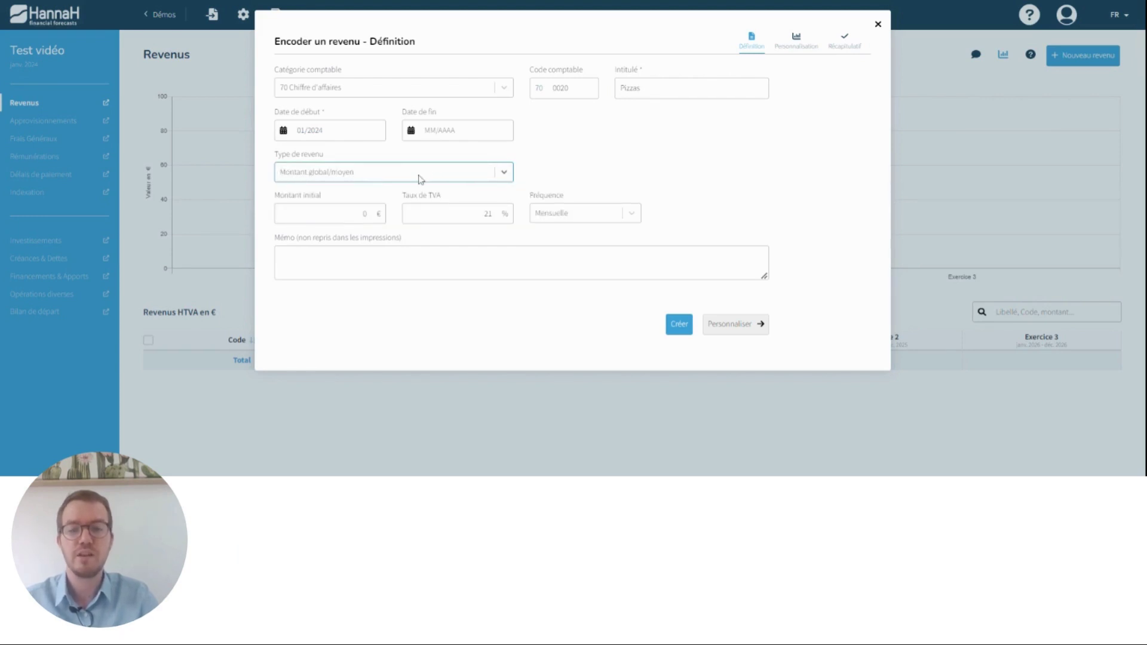
click(553, 217)
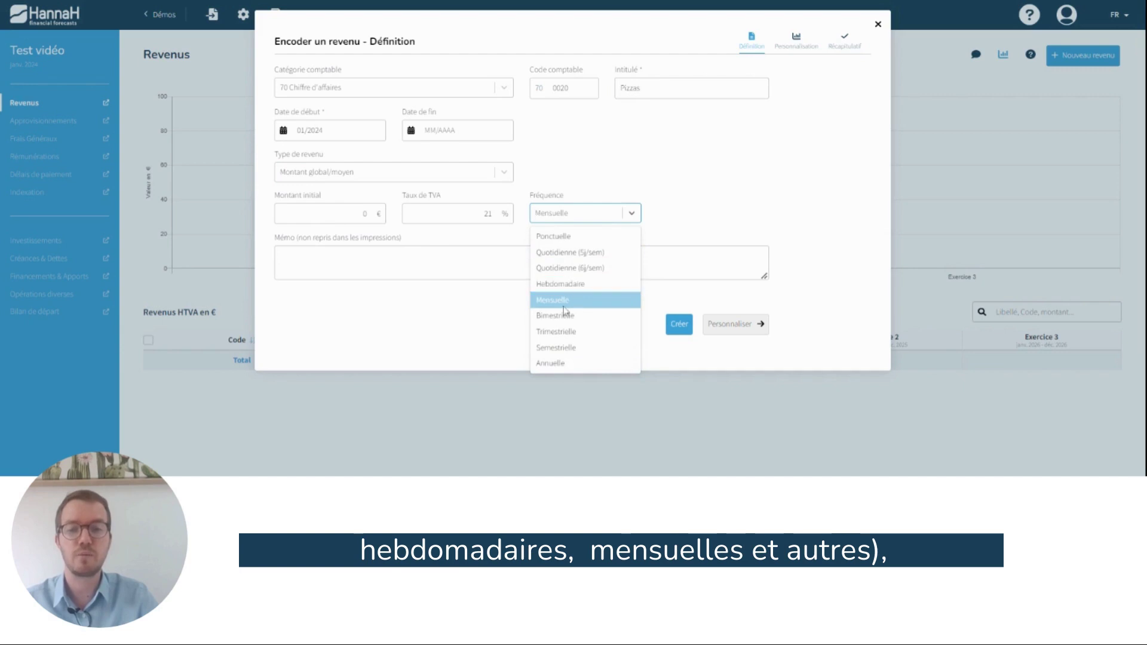
click(585, 190)
click(366, 213)
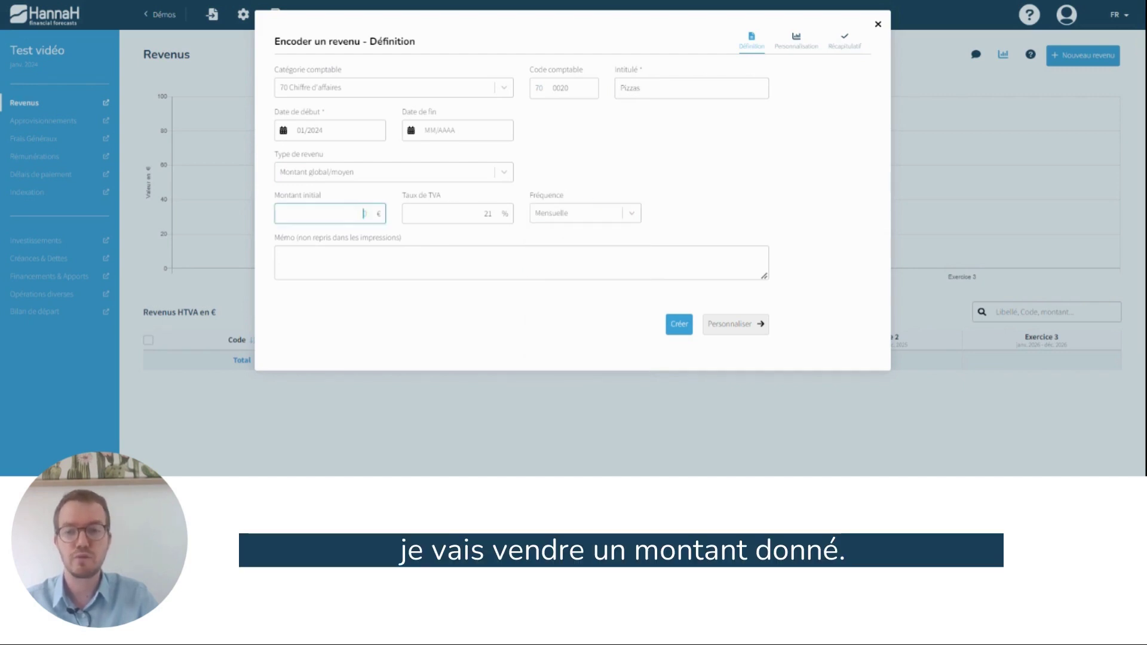
text(10000)
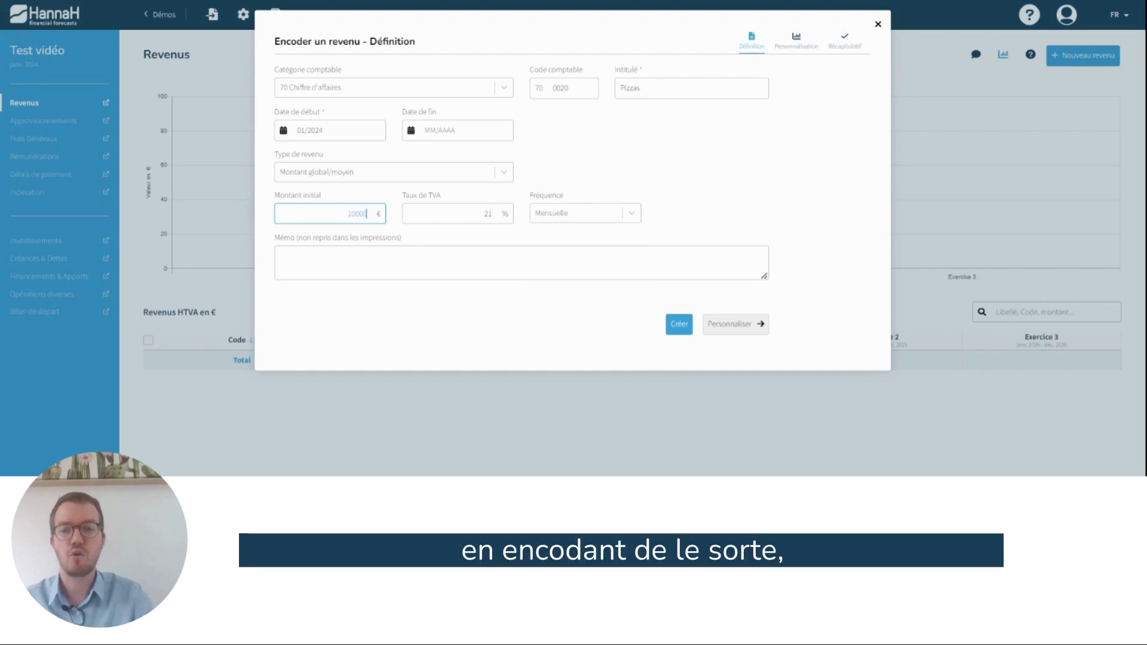
click(562, 197)
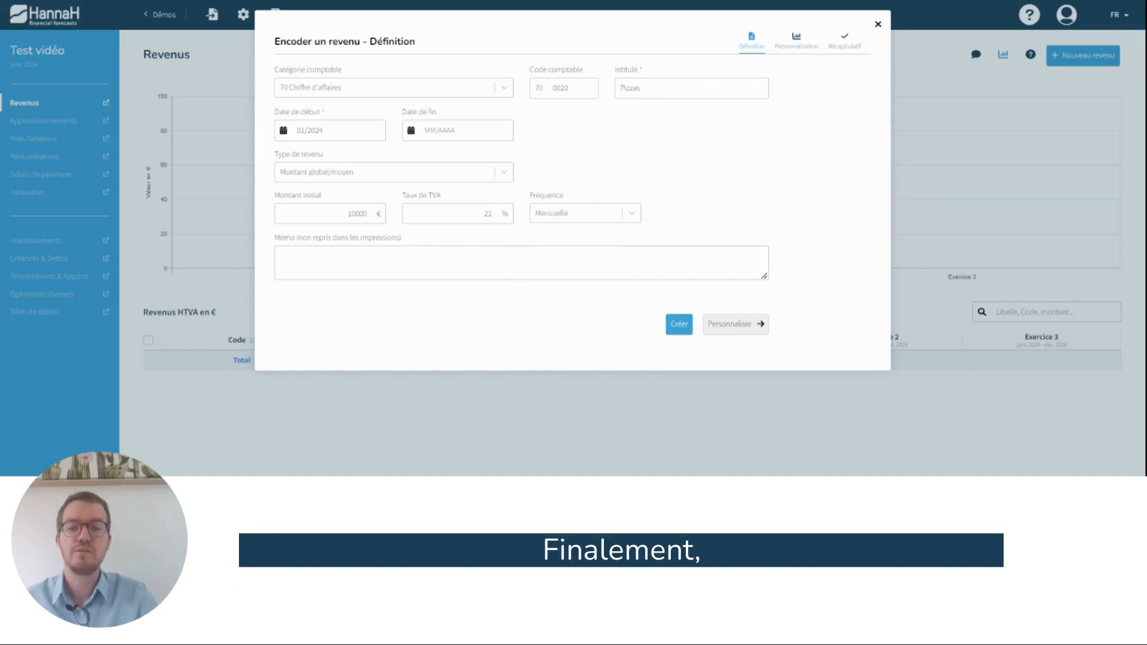
Set the VAT rate to 12 % and the revenue type to Prix unitaire et Volume/Quantités
click(502, 222)
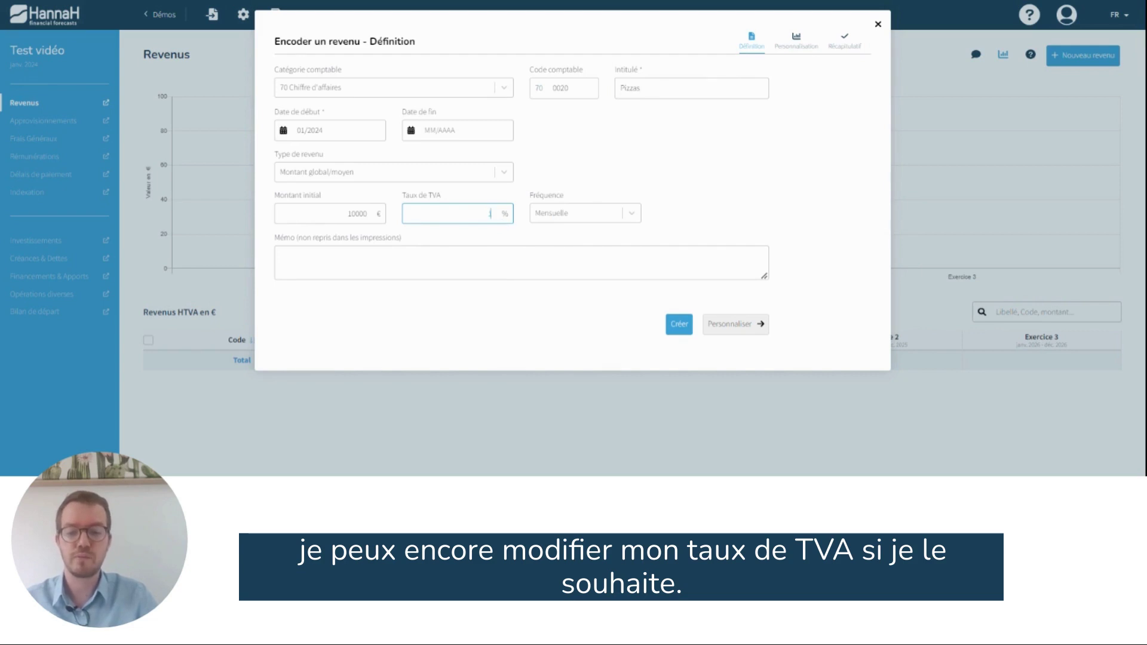
click(584, 143)
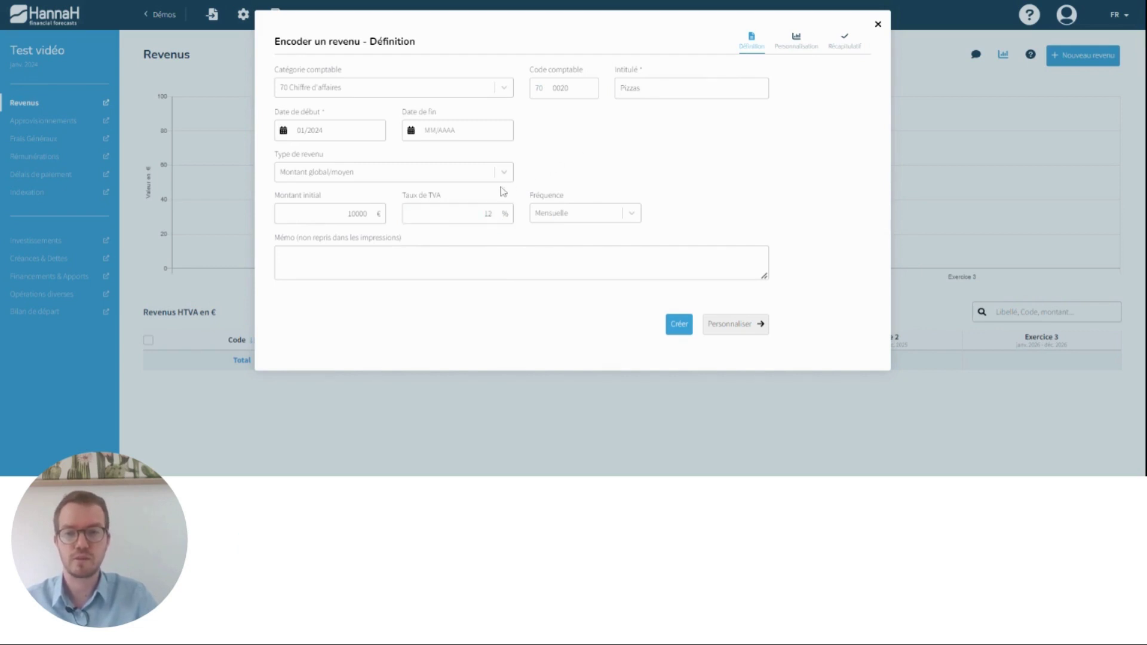
click(481, 176)
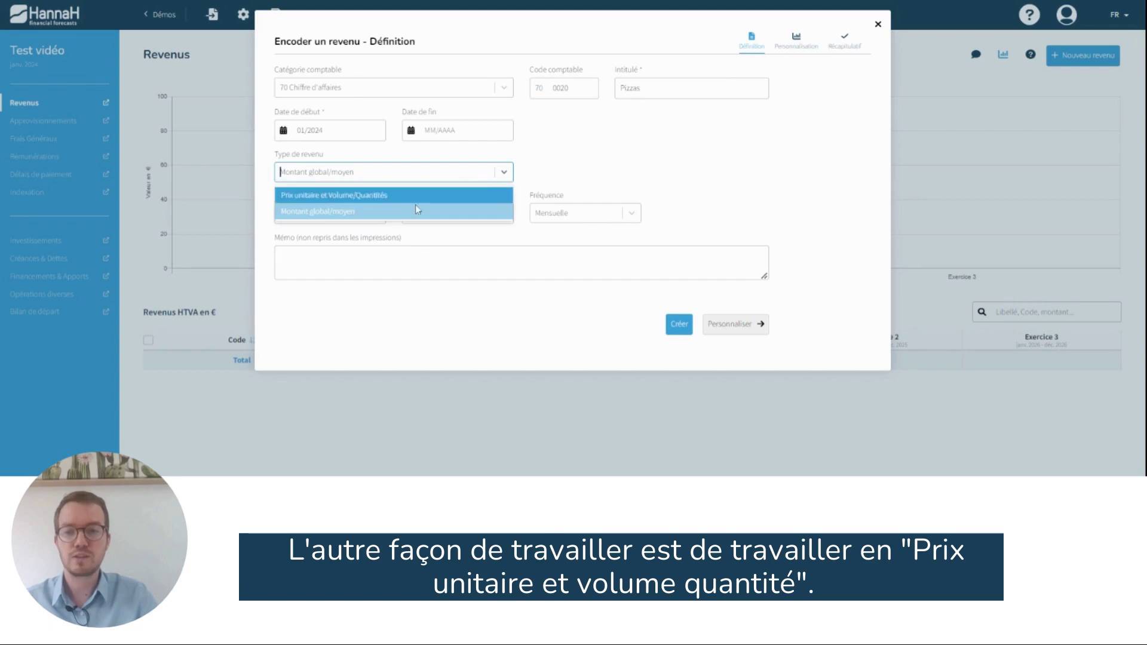
click(366, 198)
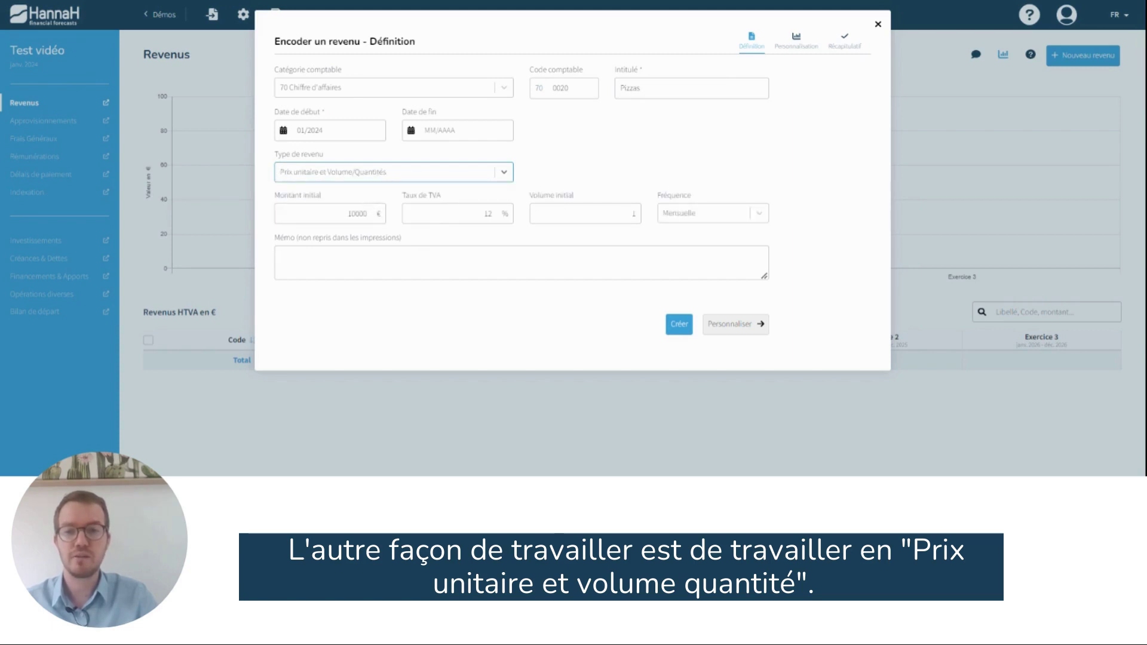
Set the initial amount to 12 € and the initial volume to 1000
click(357, 214)
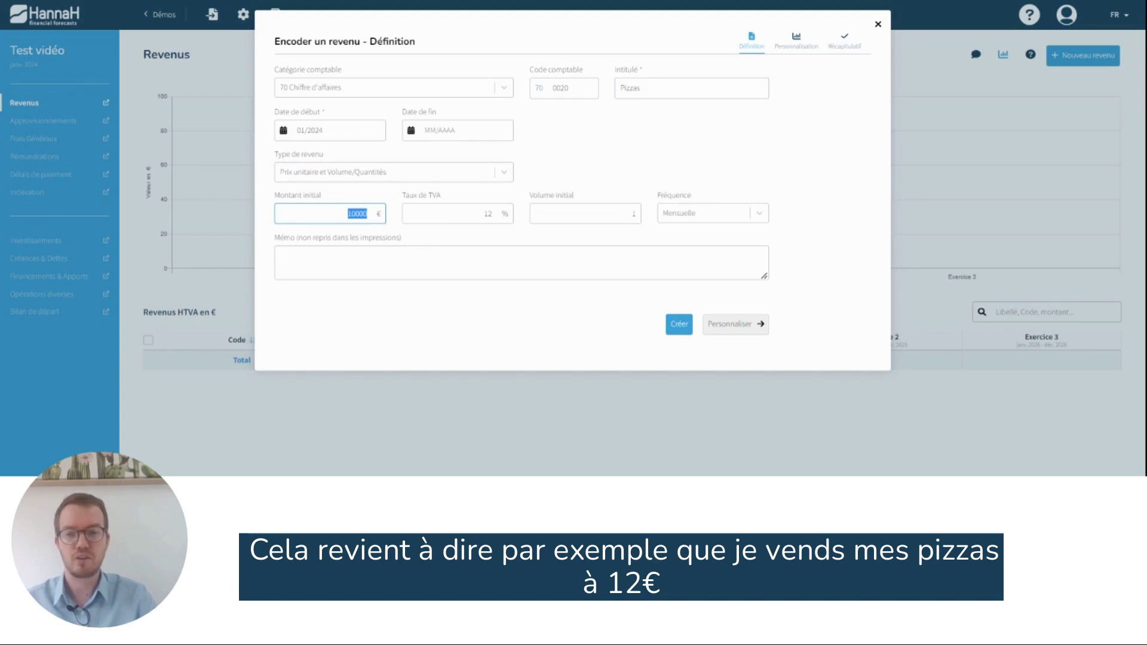
text(1)
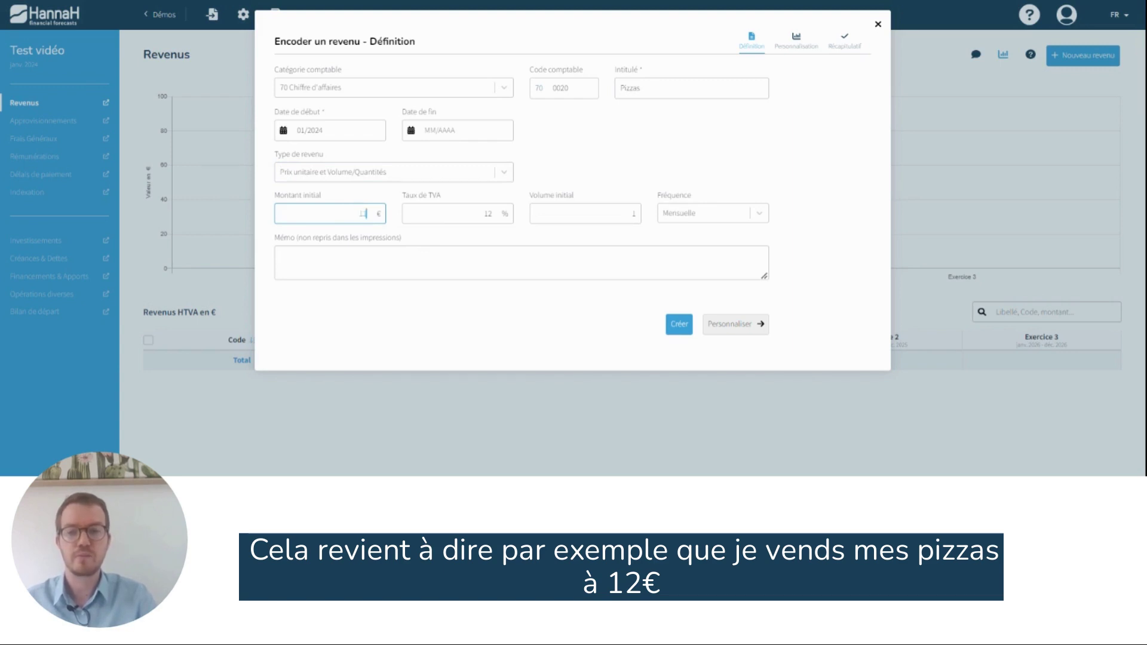
text(2)
key(Tab)
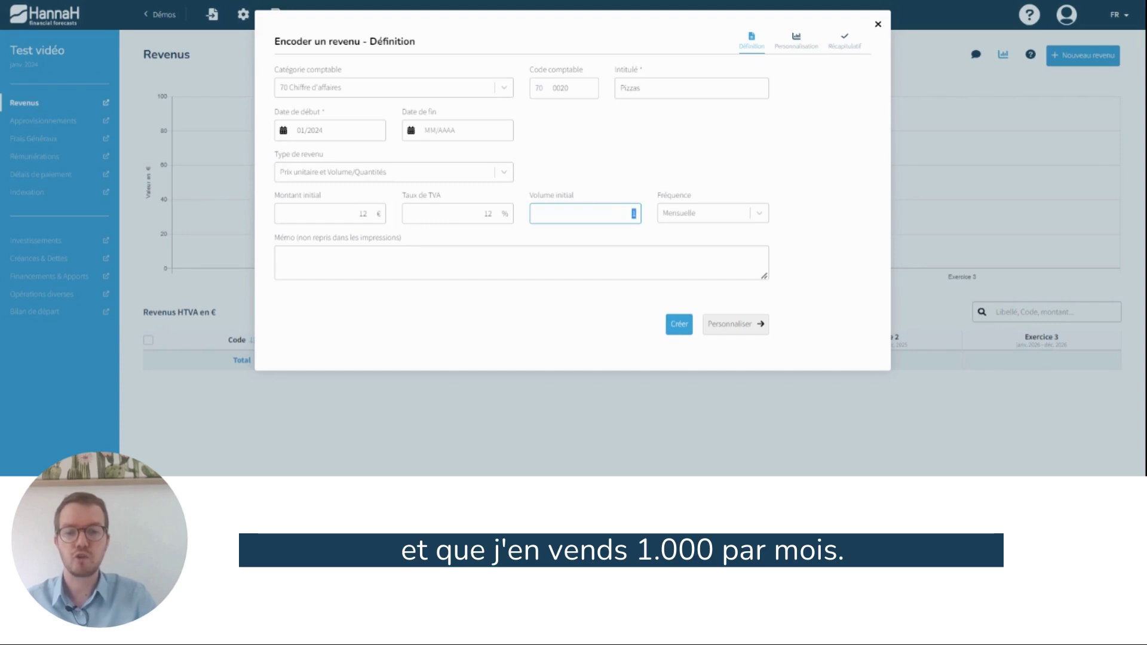
text(1000)
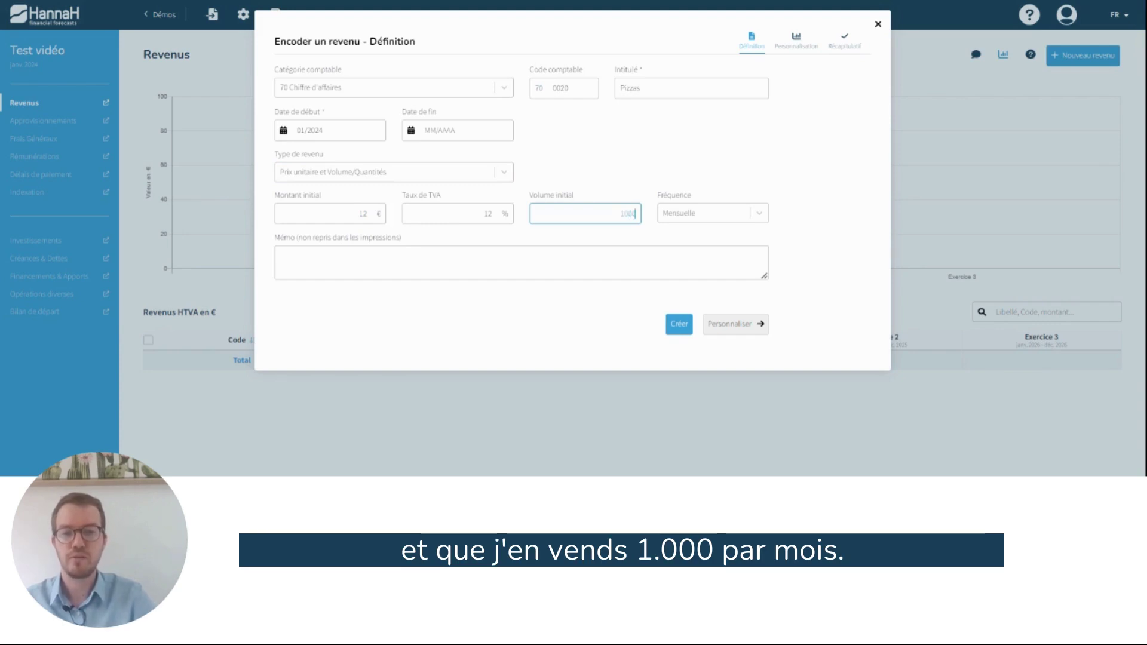
click(617, 174)
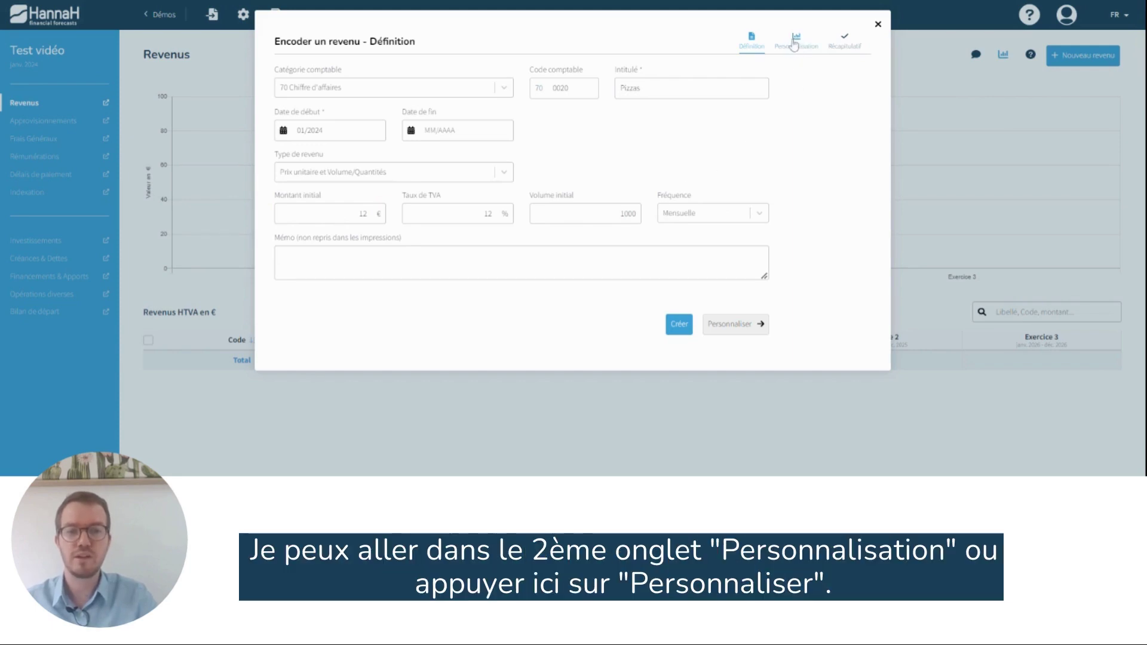
Open the customisation stage for the Pizzas revenue and set the sales volume variation for Exercice 2 to 10 %
click(734, 324)
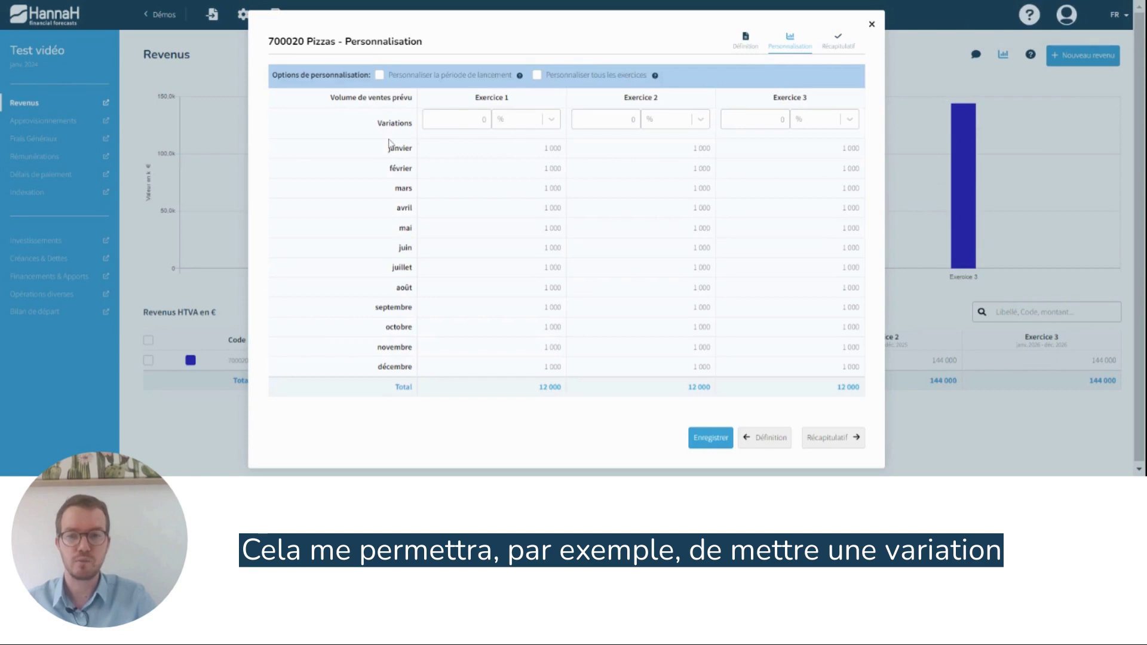
drag(391, 122, 851, 122)
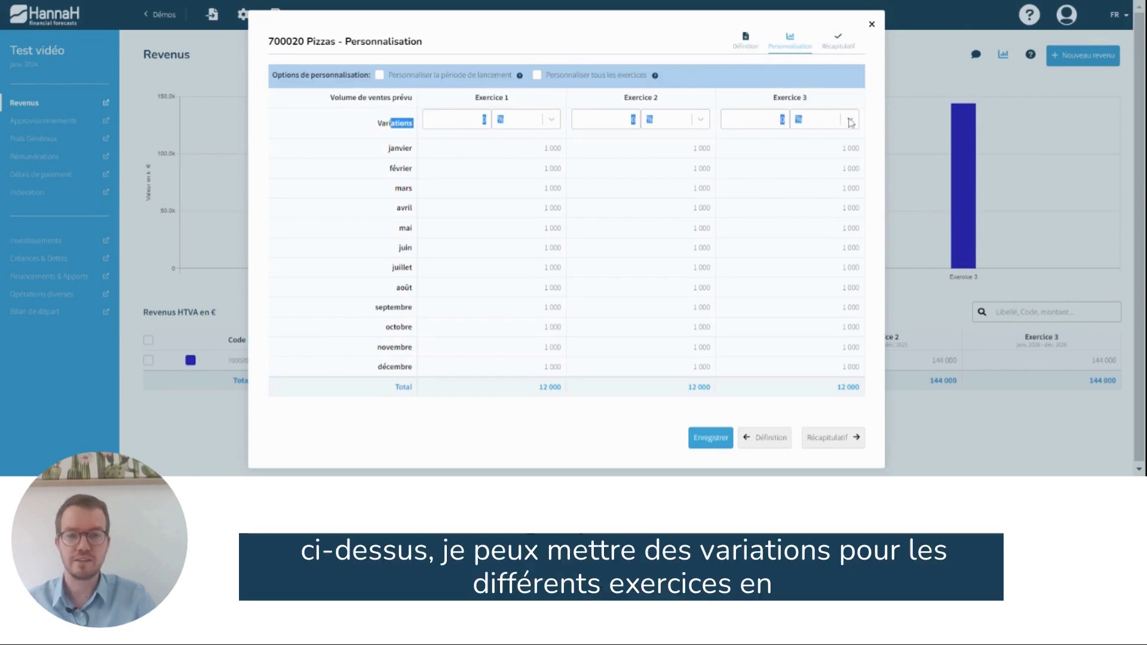
click(588, 126)
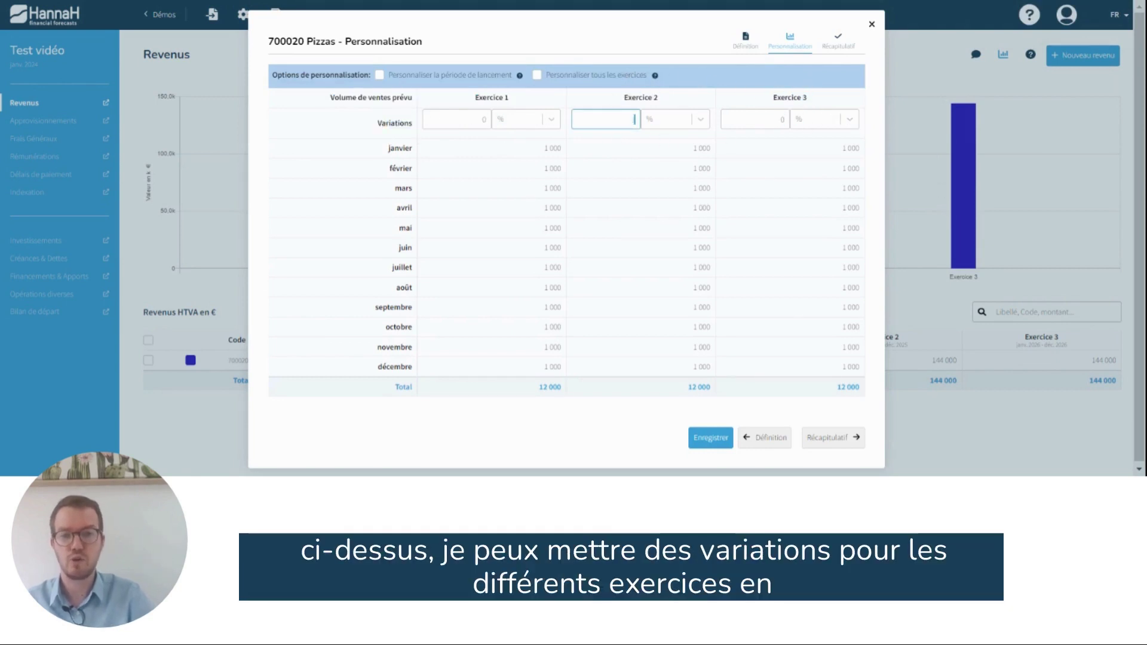
text(10)
key(Tab)
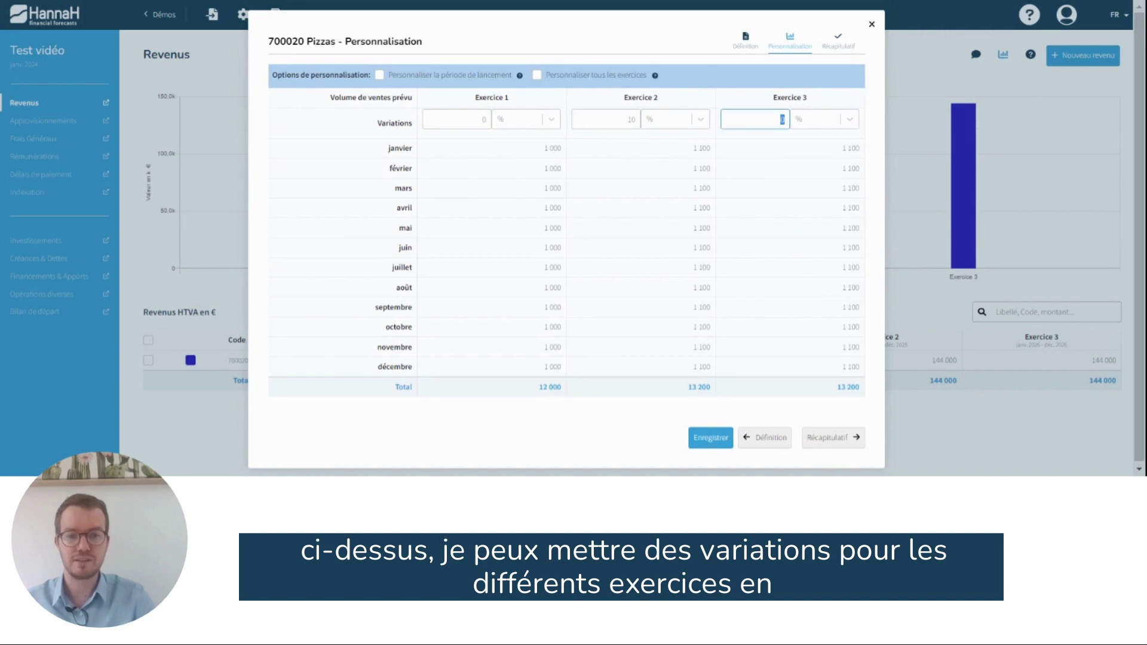
Set the sales volume variation for Exercice 3 to 5, expressed as Unité (0,00)
click(701, 122)
click(848, 120)
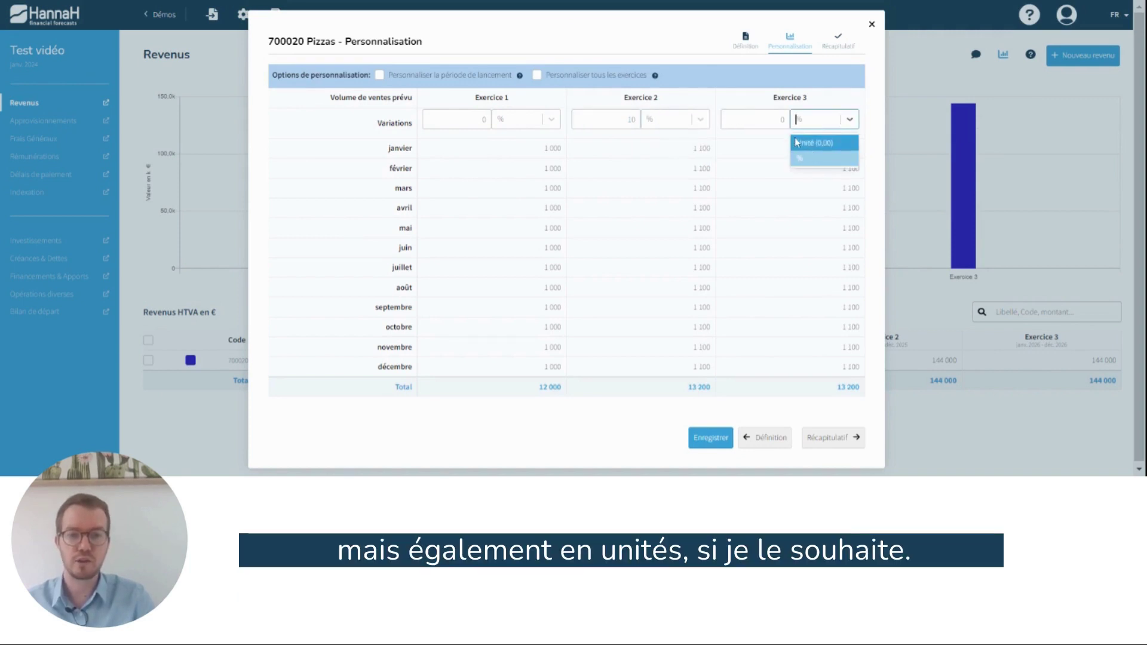
click(814, 143)
key(shift+Tab)
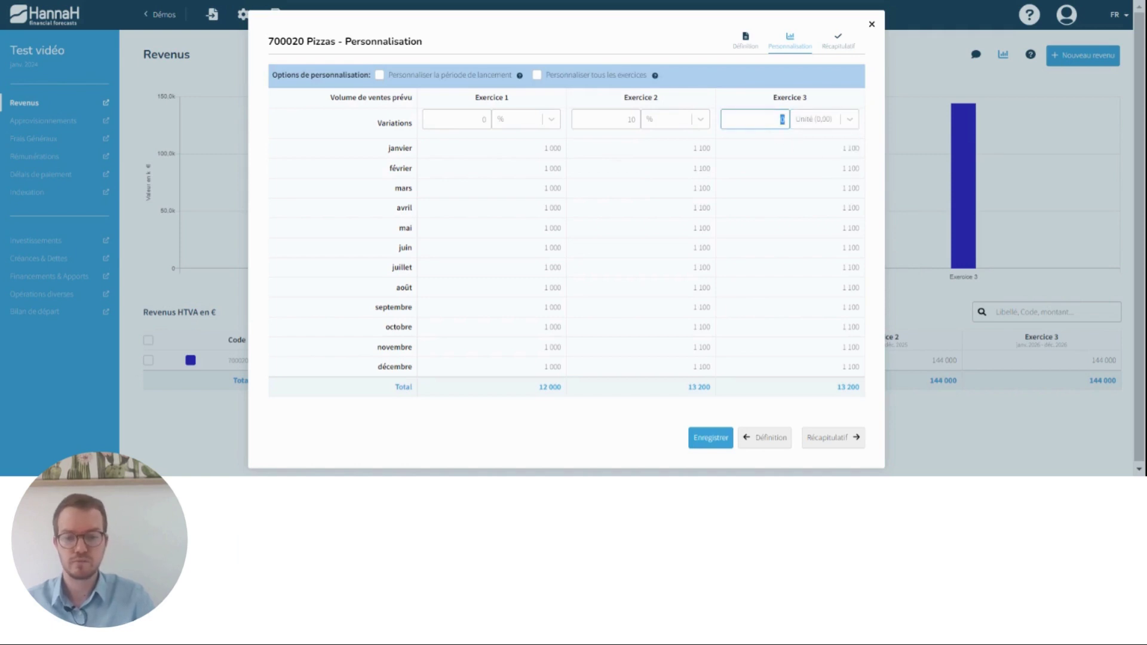
click(759, 185)
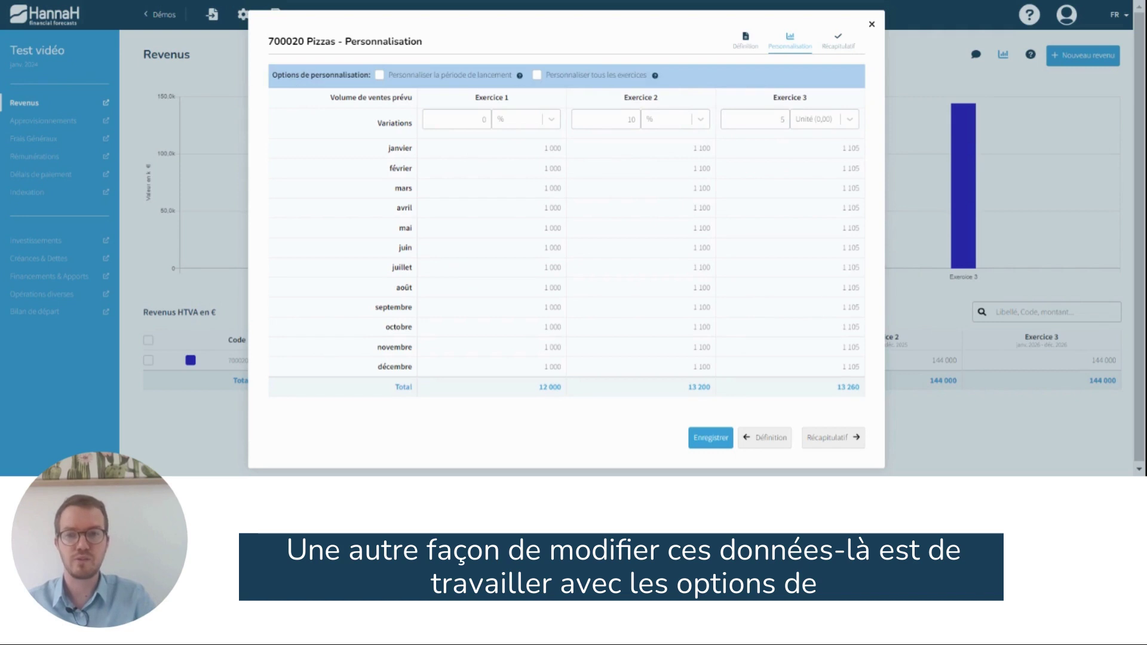
Try the Personnaliser tous les exercices option and turn it off again, accepting the loss of customised data
drag(287, 74, 599, 83)
click(594, 79)
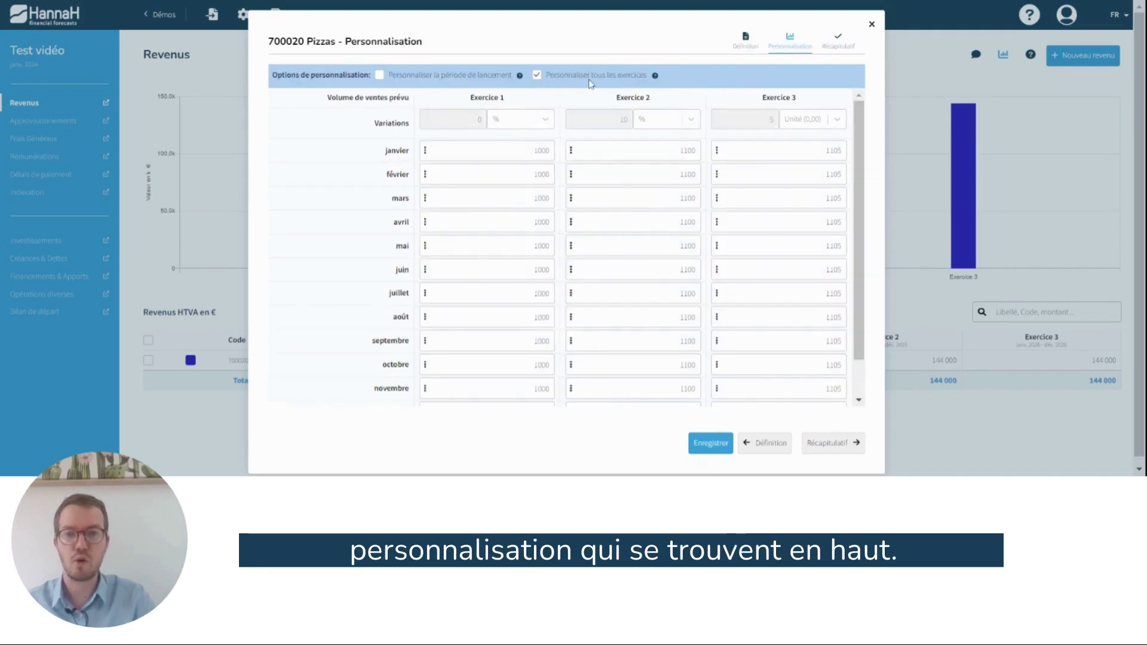
click(536, 75)
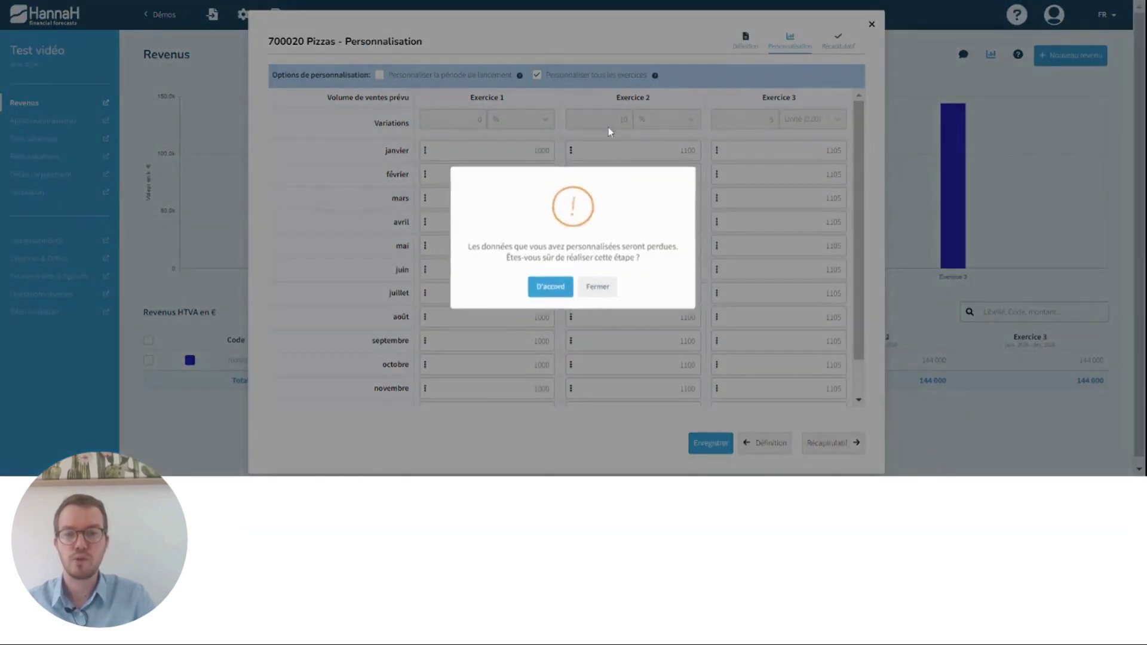
click(598, 288)
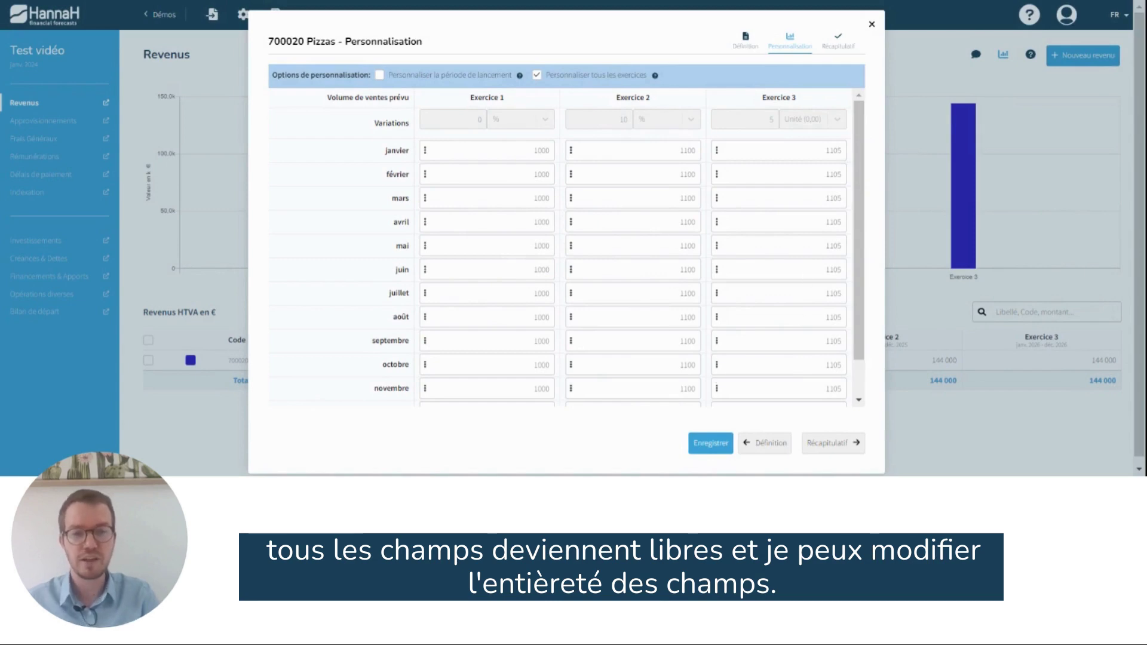
click(537, 75)
click(545, 287)
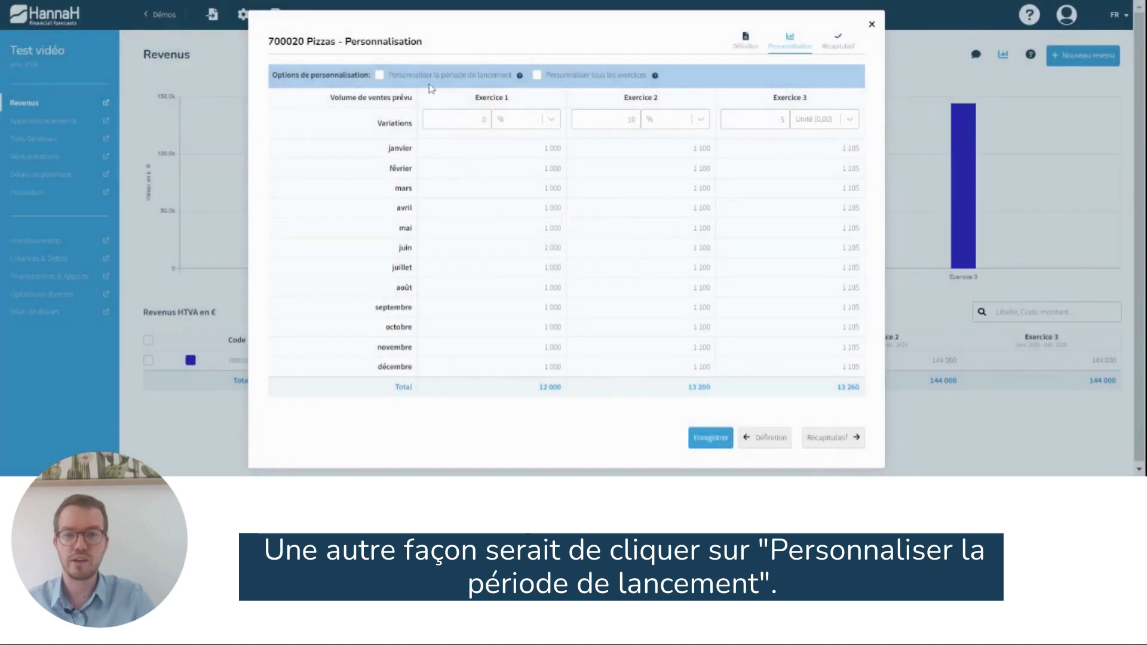
Enable Personnaliser la période de lancement and set the Exercice 1 sales volumes to 1500 for mai and 0 for août
click(380, 76)
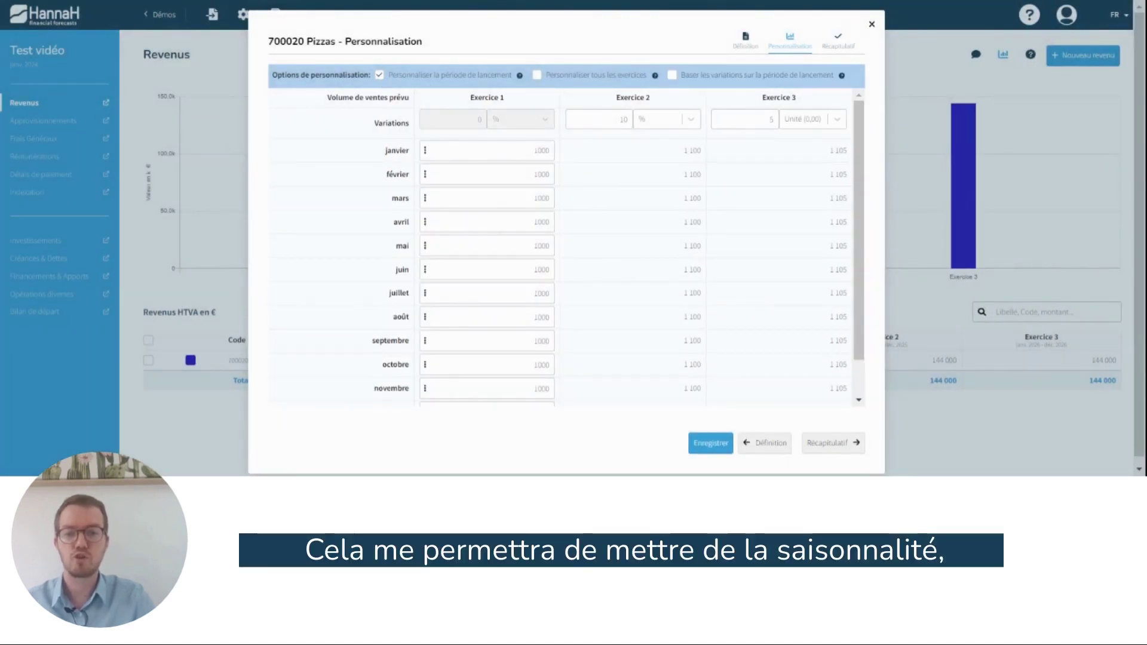
double_click(531, 245)
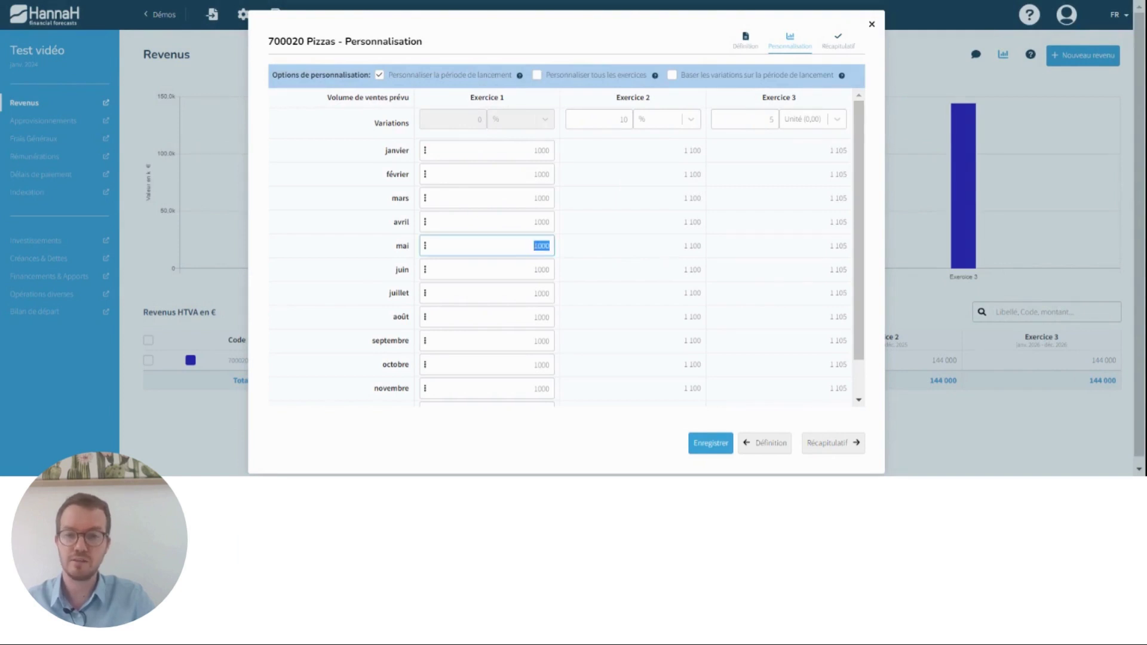
text(1500)
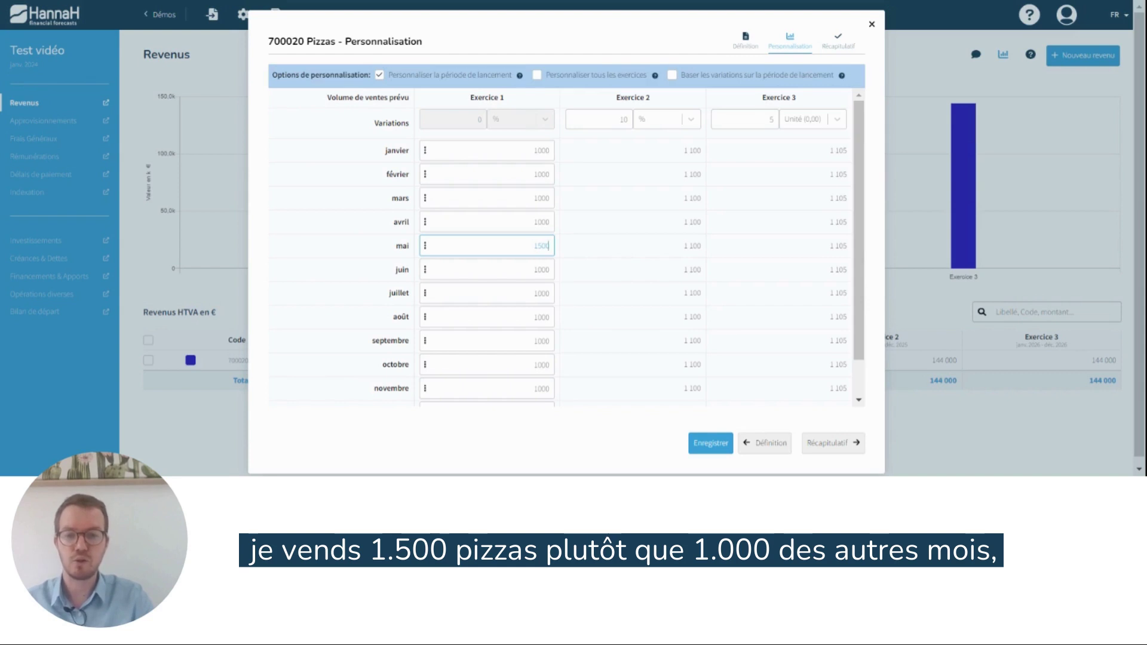
double_click(541, 317)
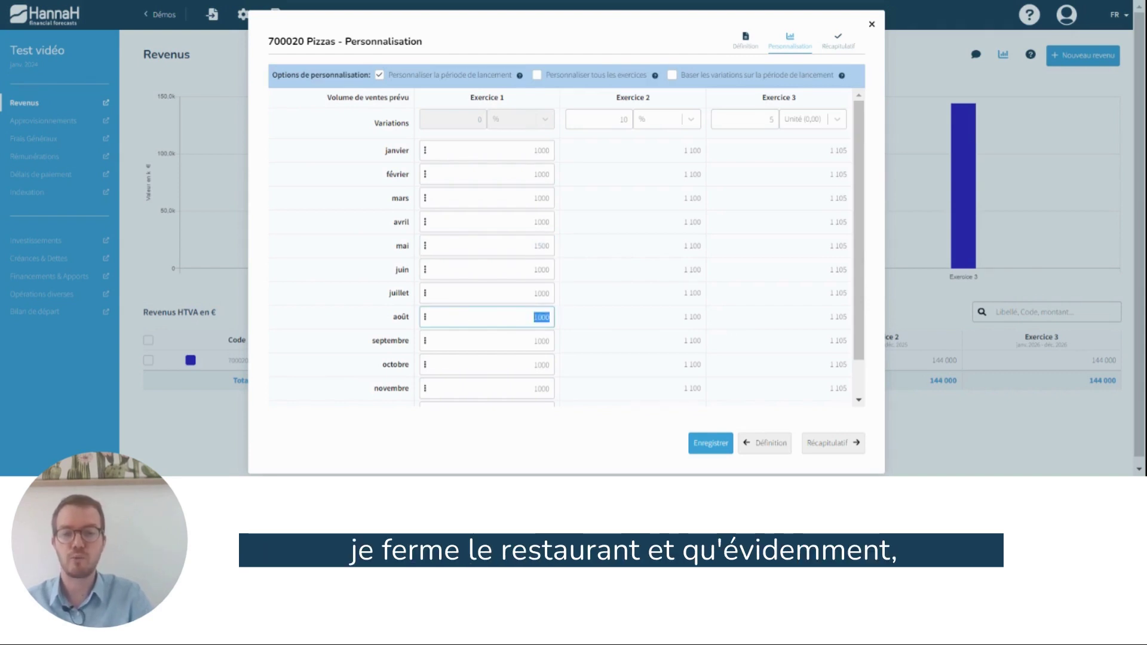
text(0)
click(574, 290)
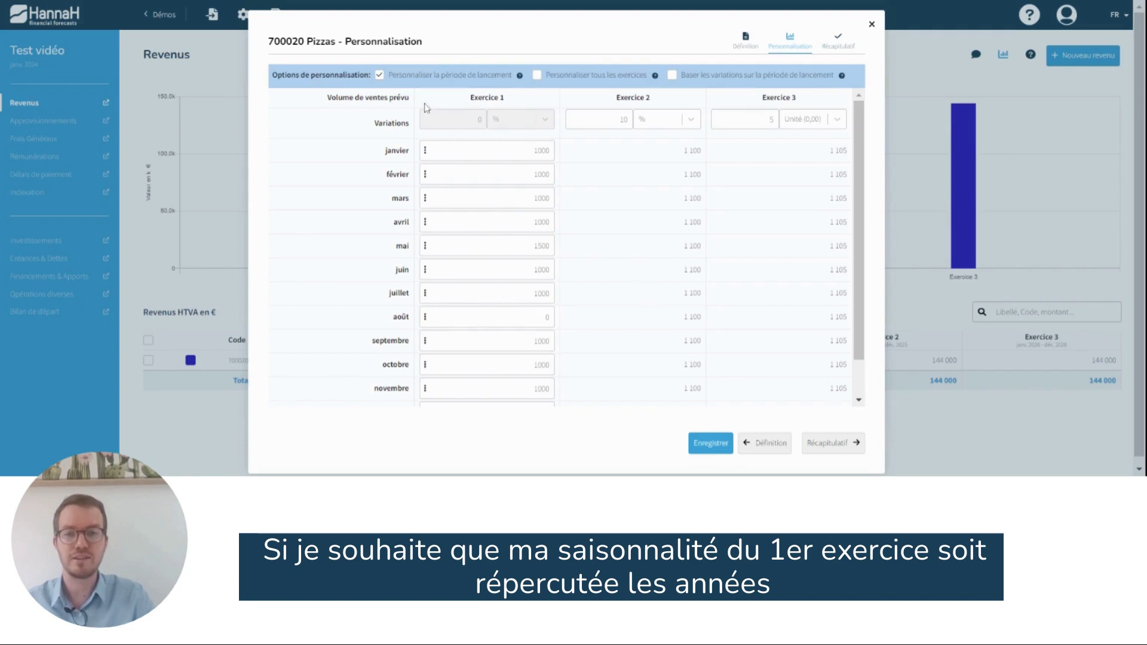
Base the variations on the launch period, enable Personnaliser tous les exercices, and save the Pizzas revenue
click(672, 75)
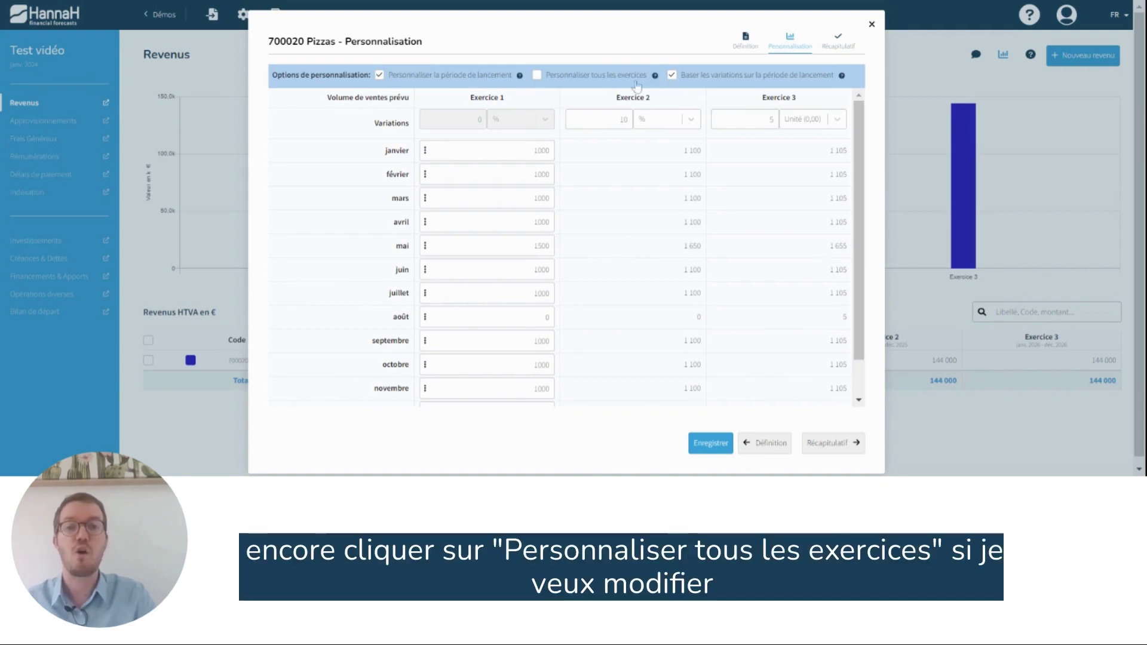
click(536, 76)
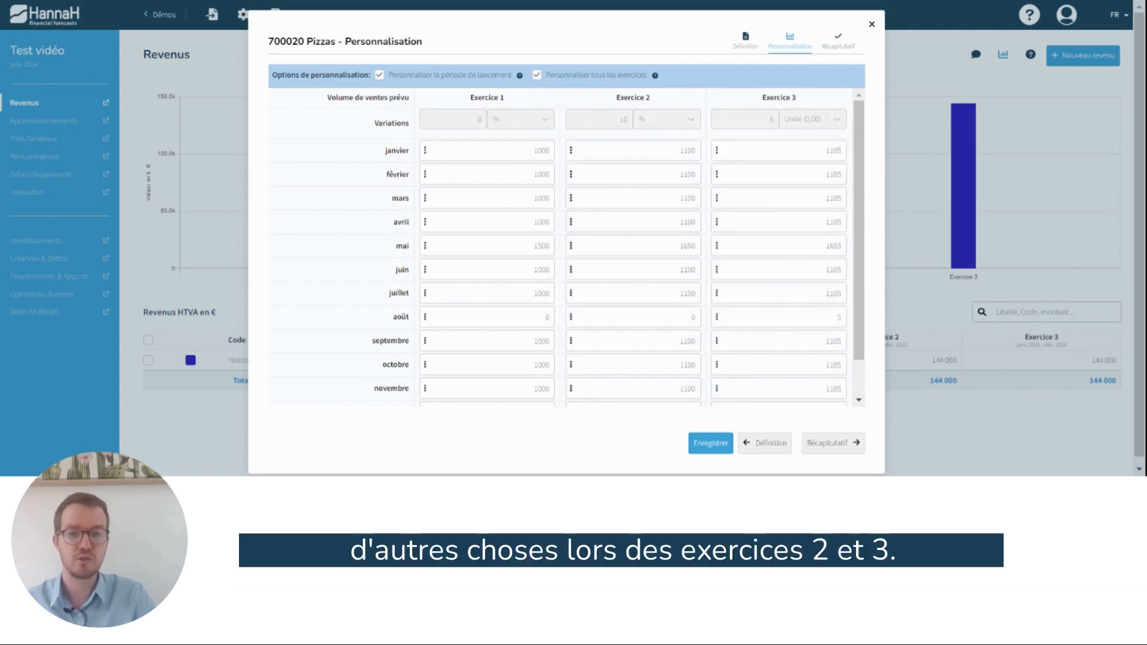
click(712, 450)
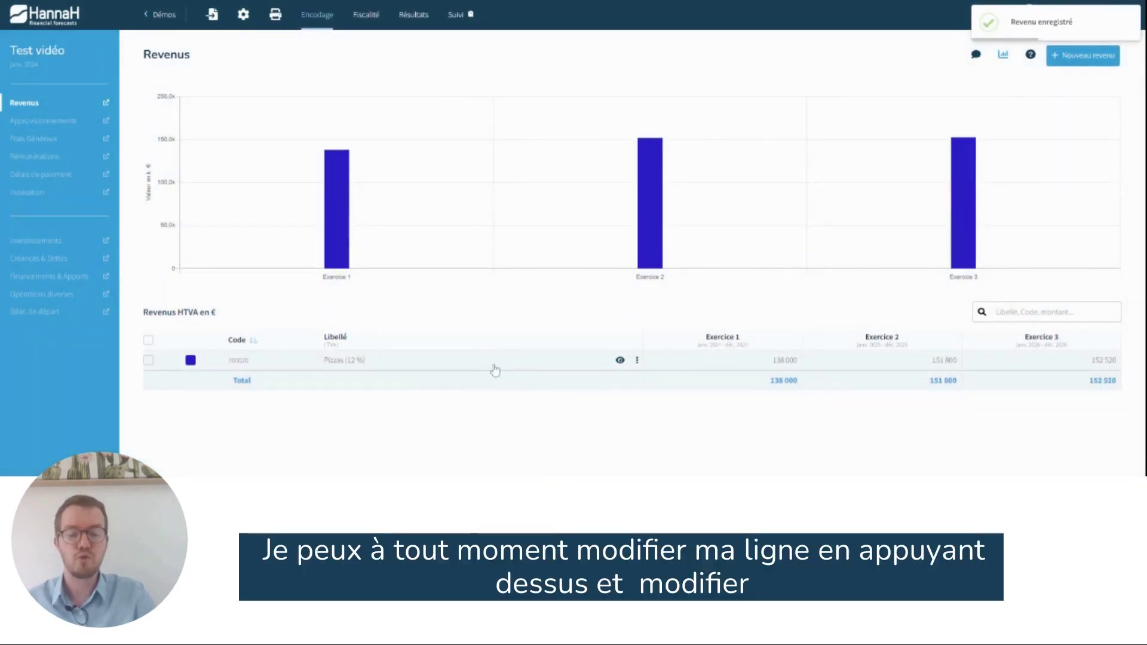
Reopen the Pizzas revenue to review its definition and customisation stages, and close it without changes
click(437, 362)
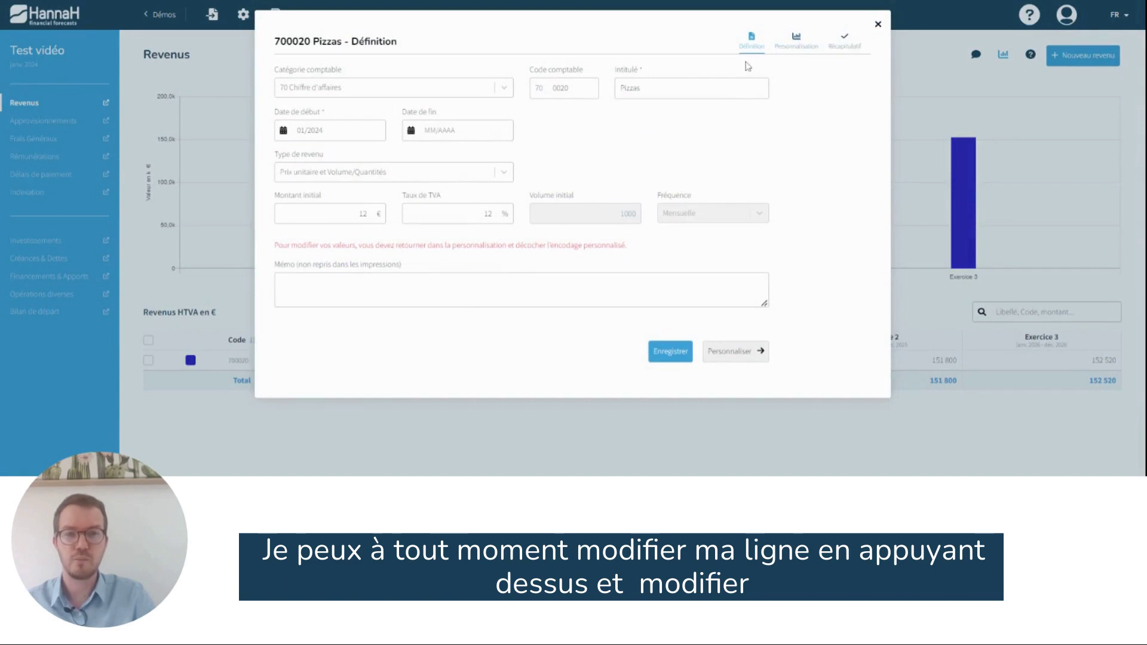
click(787, 46)
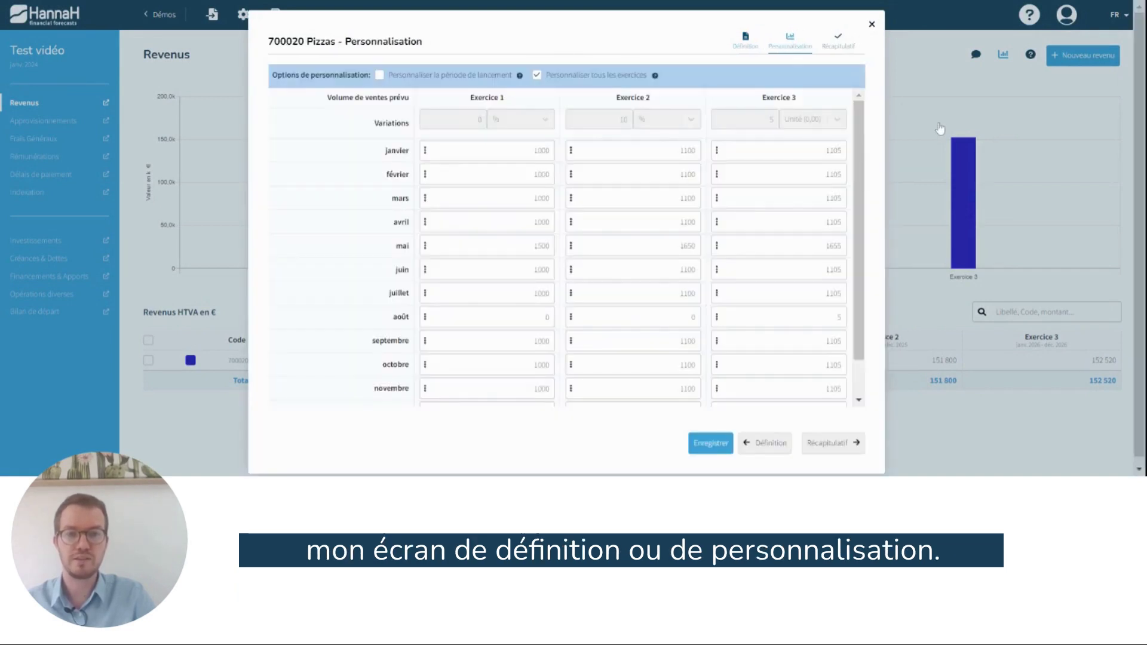
click(933, 138)
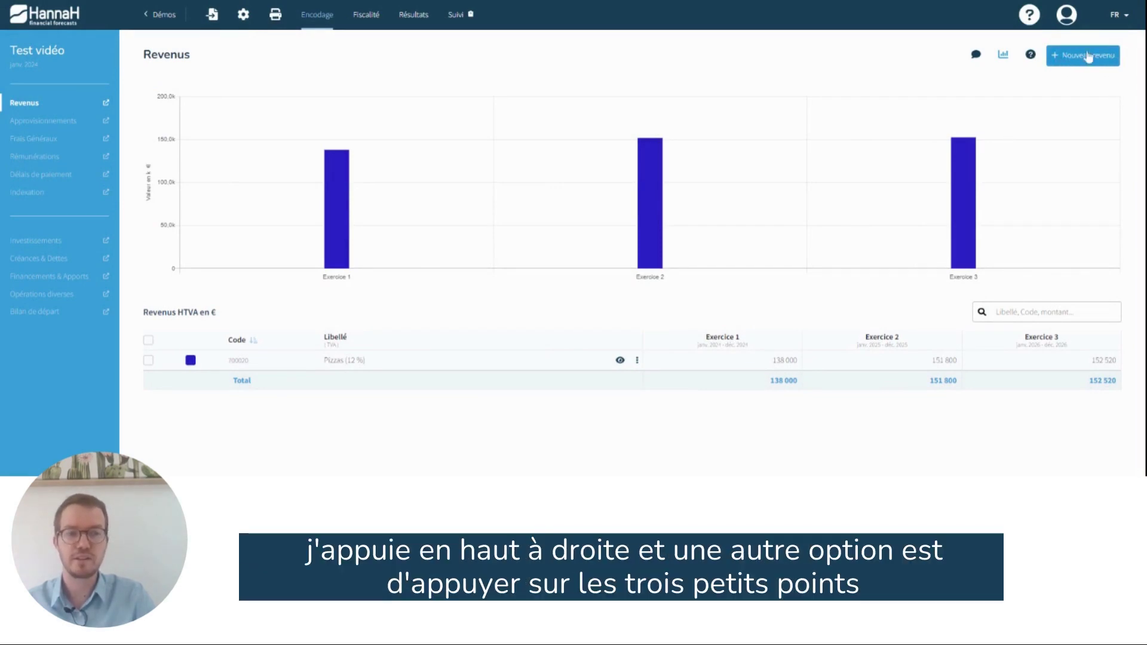
Duplicate the Pizzas revenue and give the copy the title Boissons and an accounting code ending in 0040
click(637, 362)
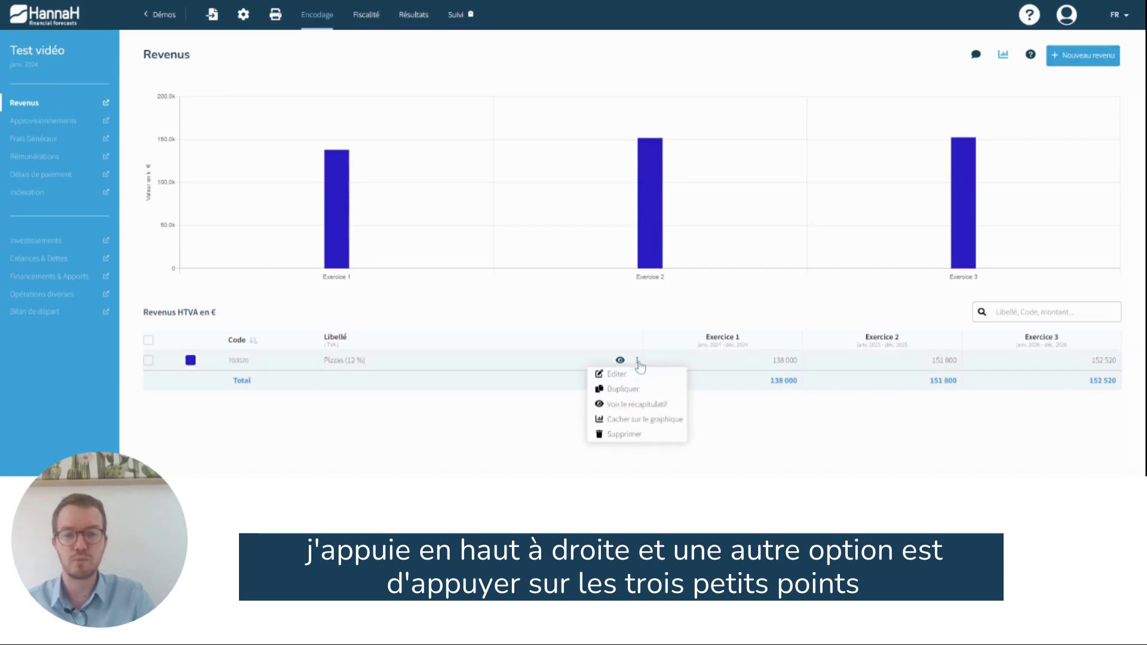
click(632, 392)
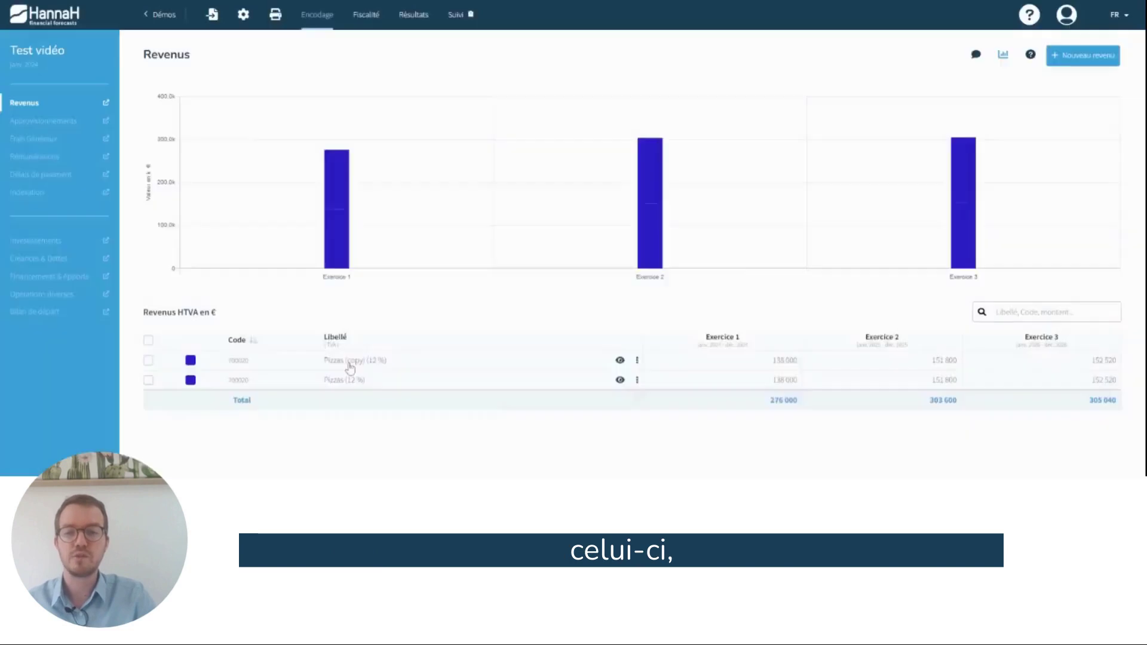
click(350, 361)
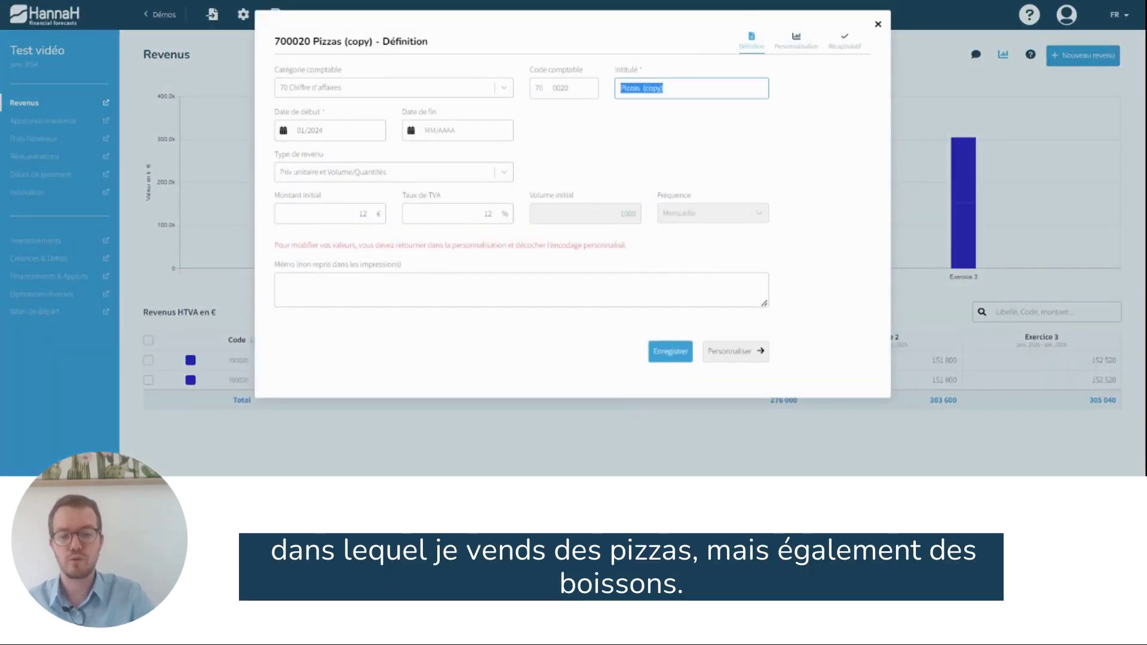
text(Boissons)
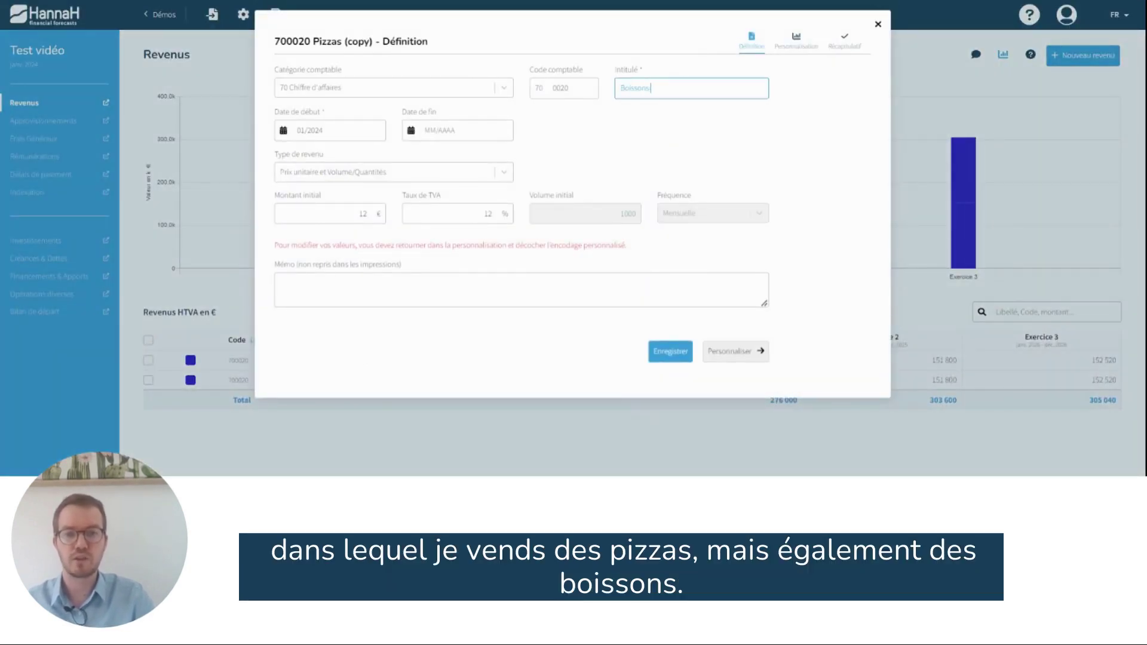
click(569, 87)
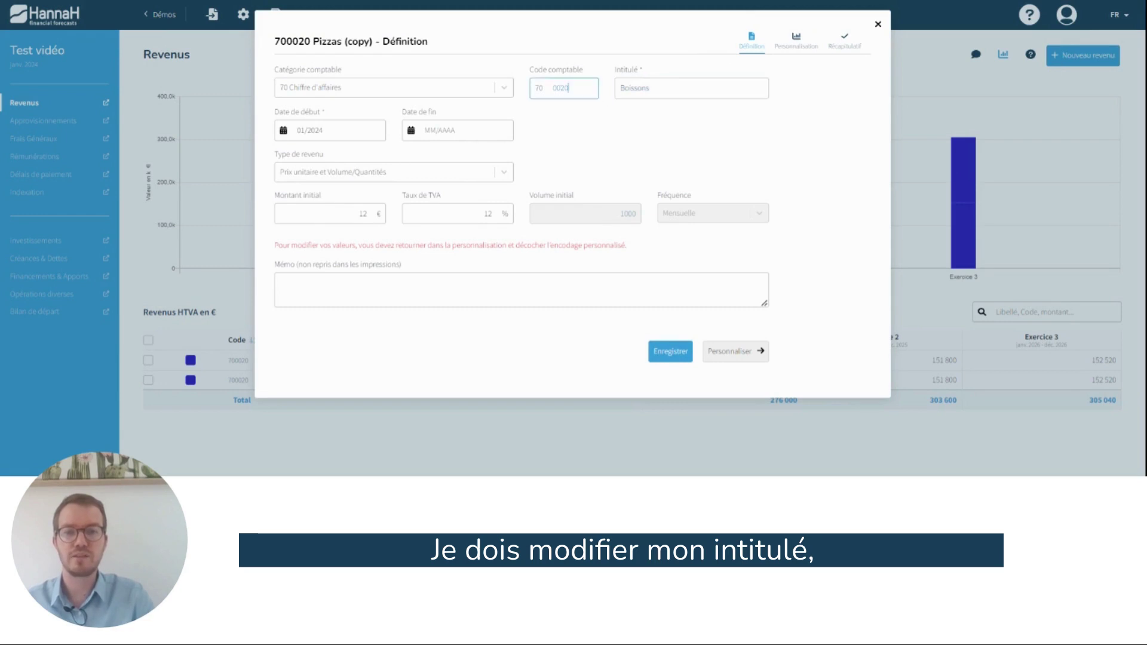
key(BackSpace)
key(BackSpace)
text(40)
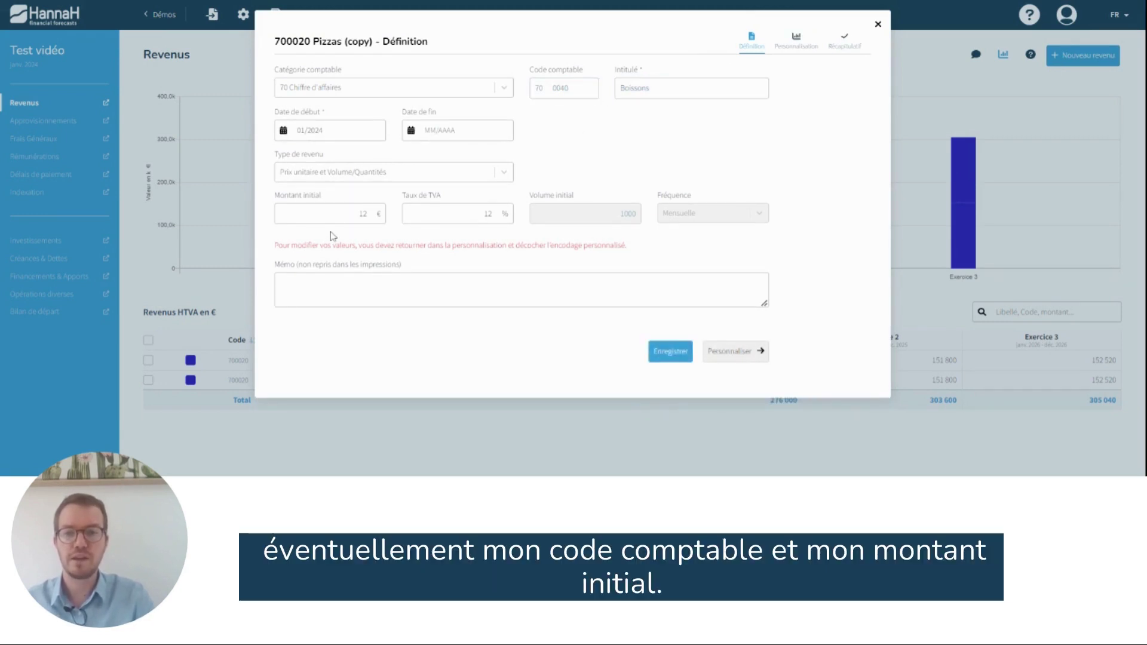
Set the initial amount of Boissons to 4 € and save the revenue from its customisation stage
double_click(363, 214)
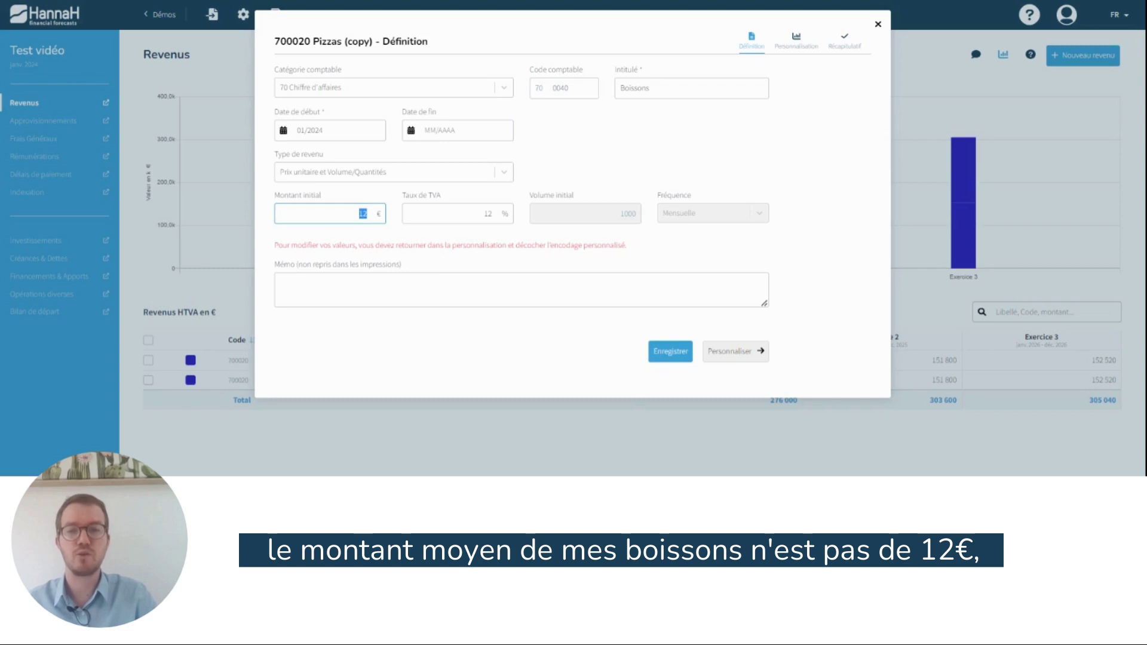
click(597, 143)
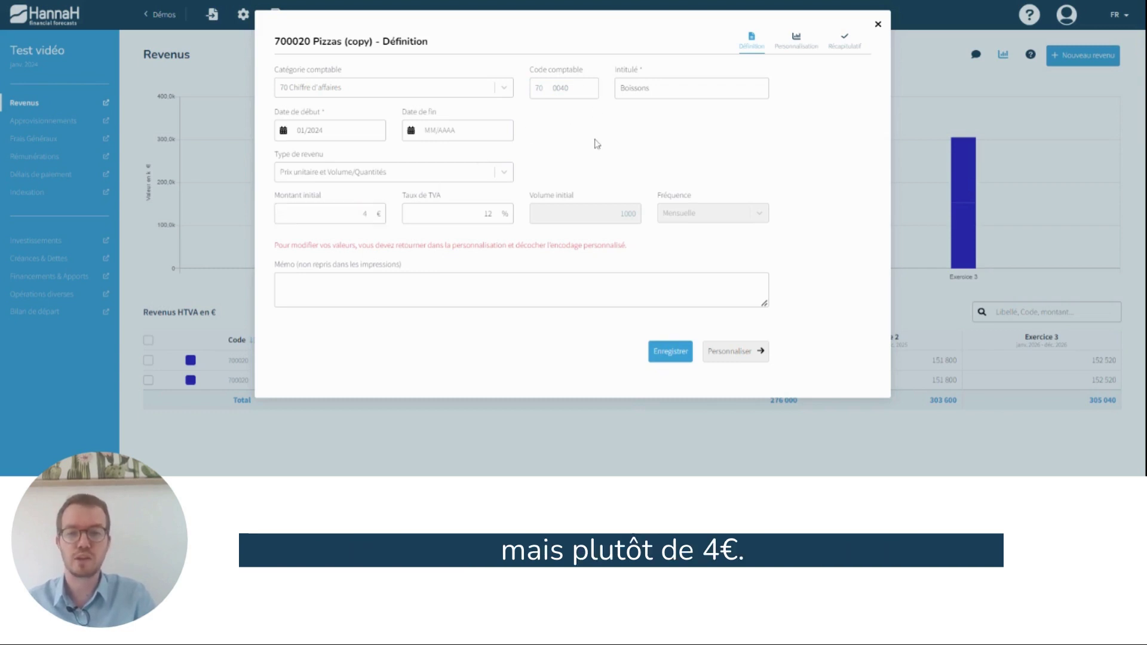
click(734, 351)
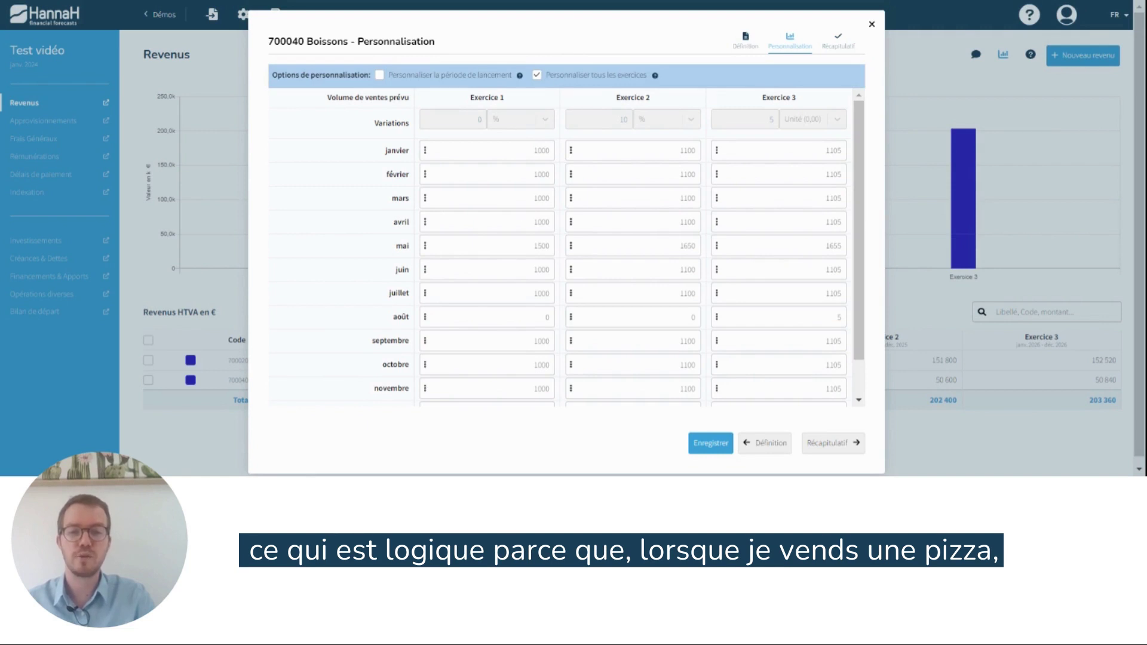
click(711, 444)
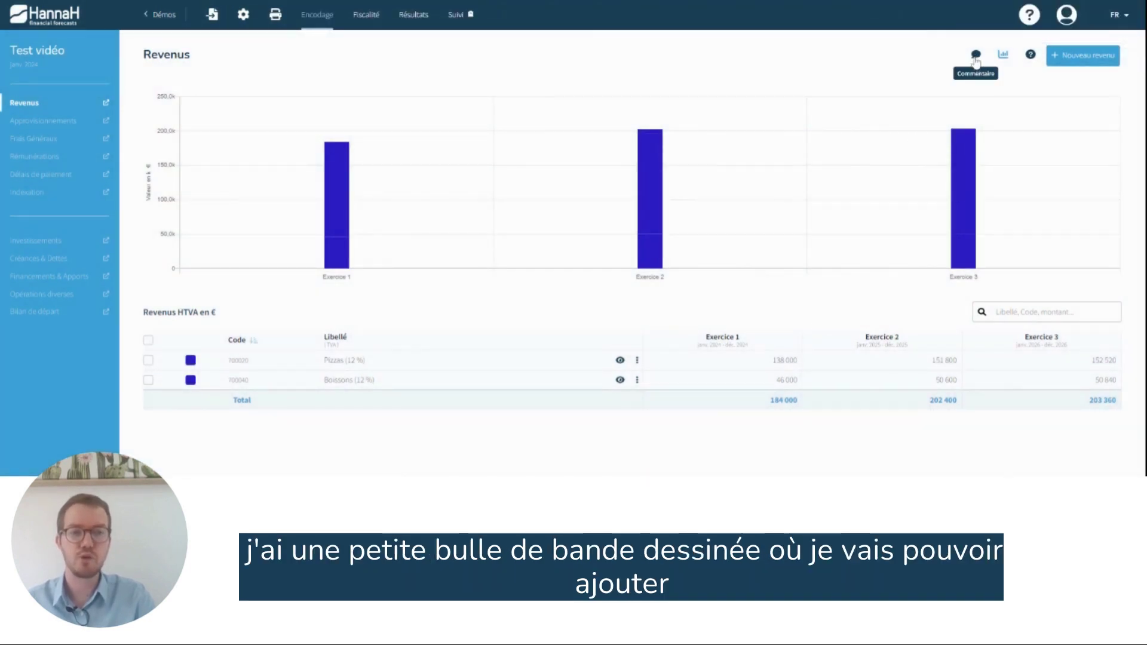
Open the comment editor for the Revenus section
click(976, 55)
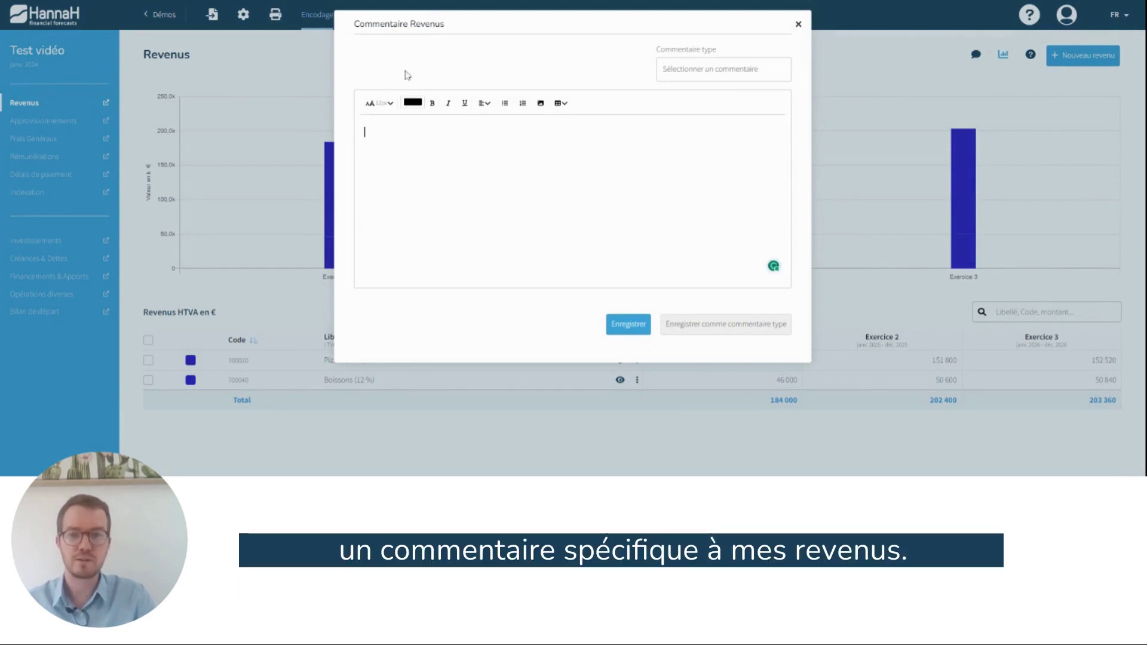
drag(364, 24, 427, 37)
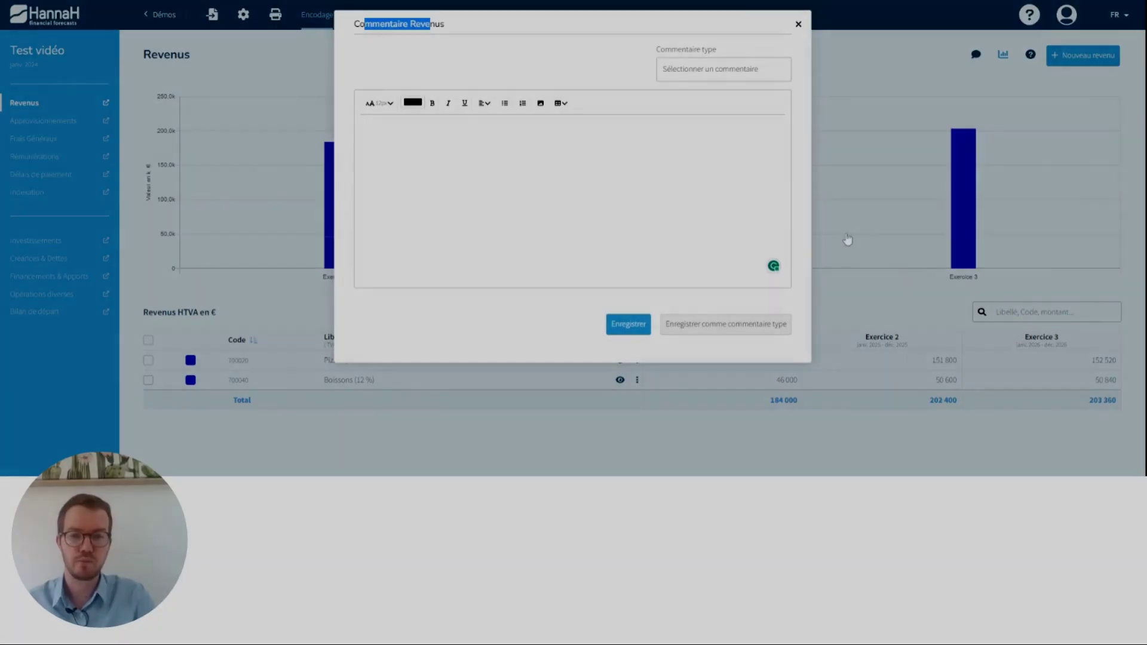